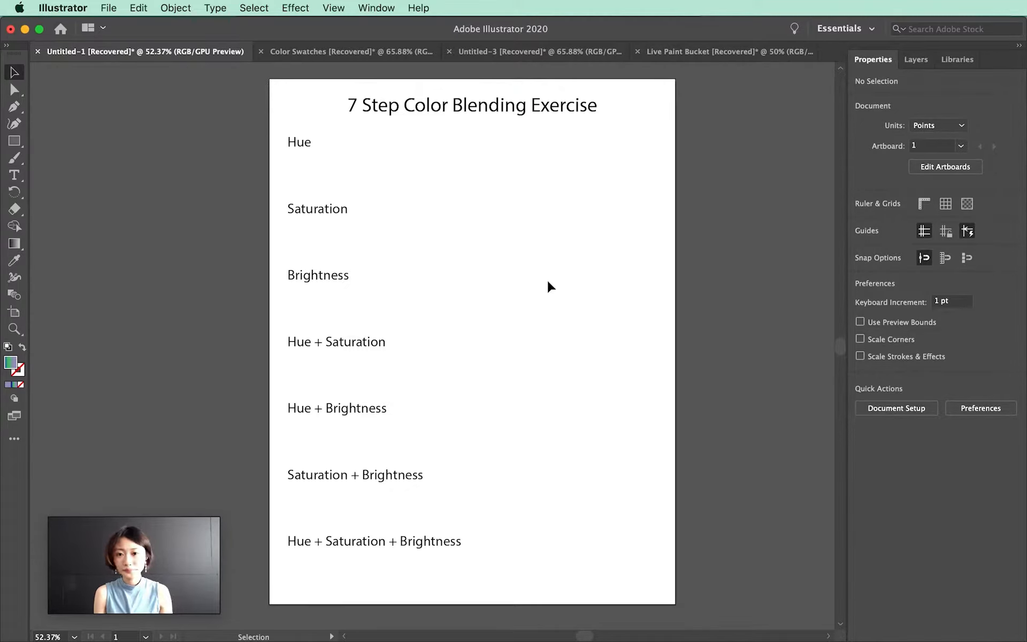
# Draw an orange square about 49 pt wide under Hue and duplicate it to the right end of the row
pyautogui.press('m')
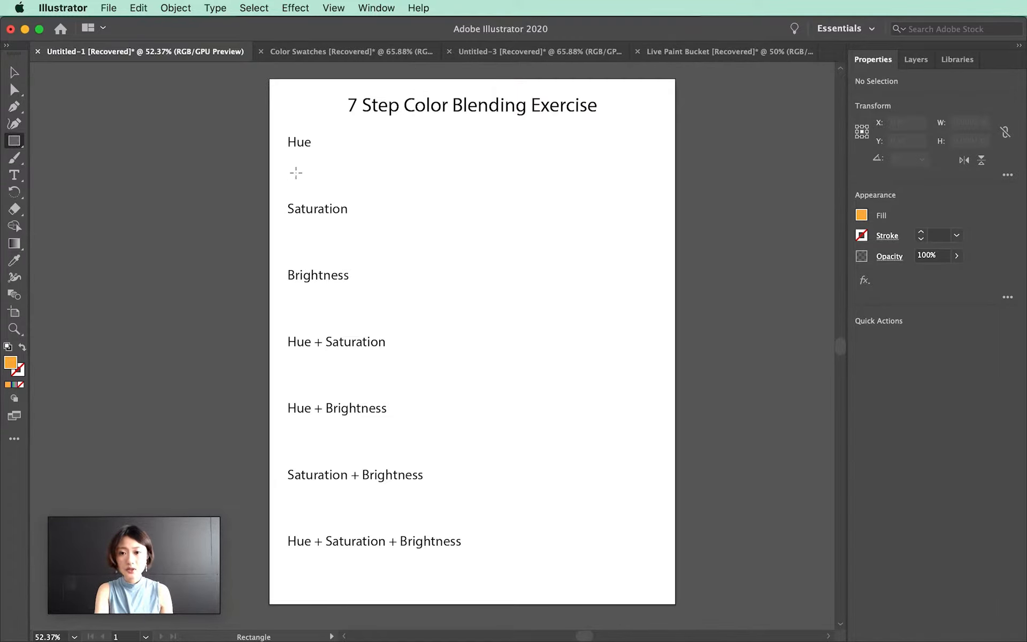
pyautogui.moveTo(288, 160)
pyautogui.mouseDown()
pyautogui.moveTo(348, 202)
pyautogui.moveTo(321, 194)
pyautogui.mouseUp()
pyautogui.click(15, 72)
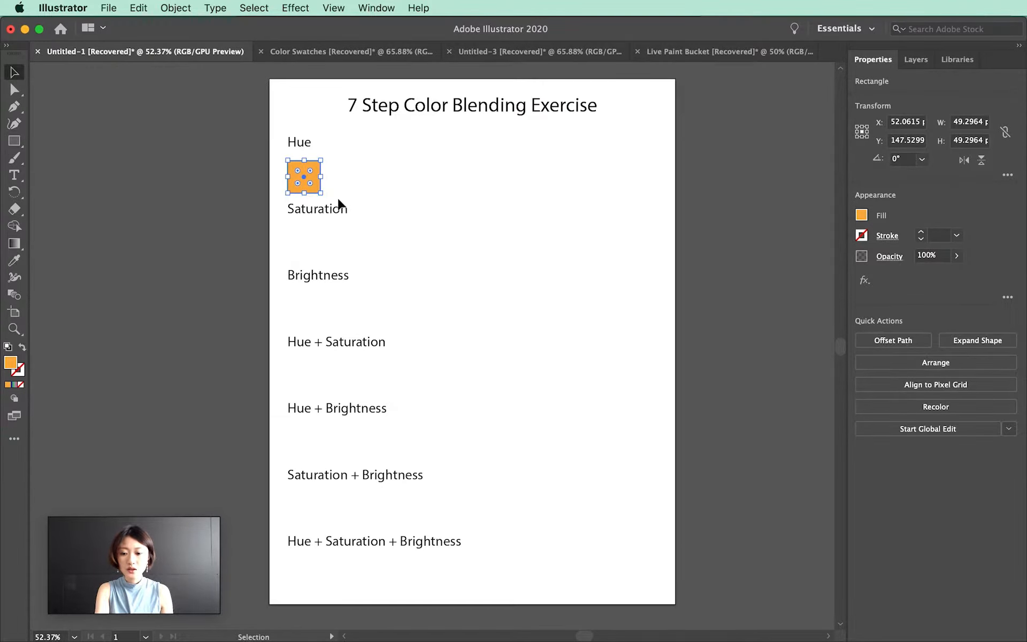
pyautogui.moveTo(306, 178); pyautogui.dragTo(635, 178)
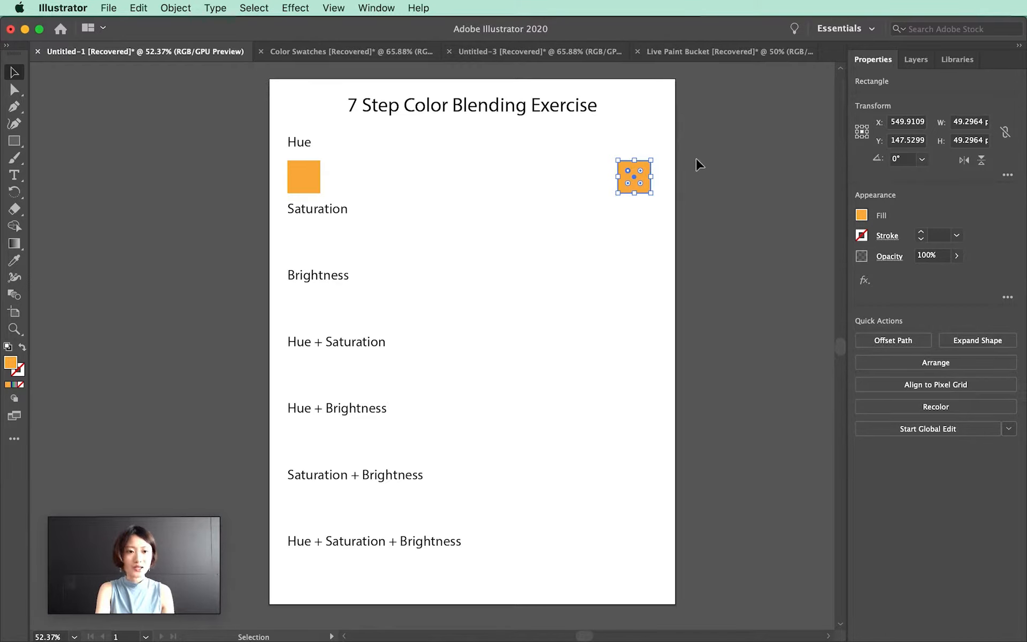
# Open the Color panel in HSB mode and set the right square's hue to 360
pyautogui.click(364, 7)
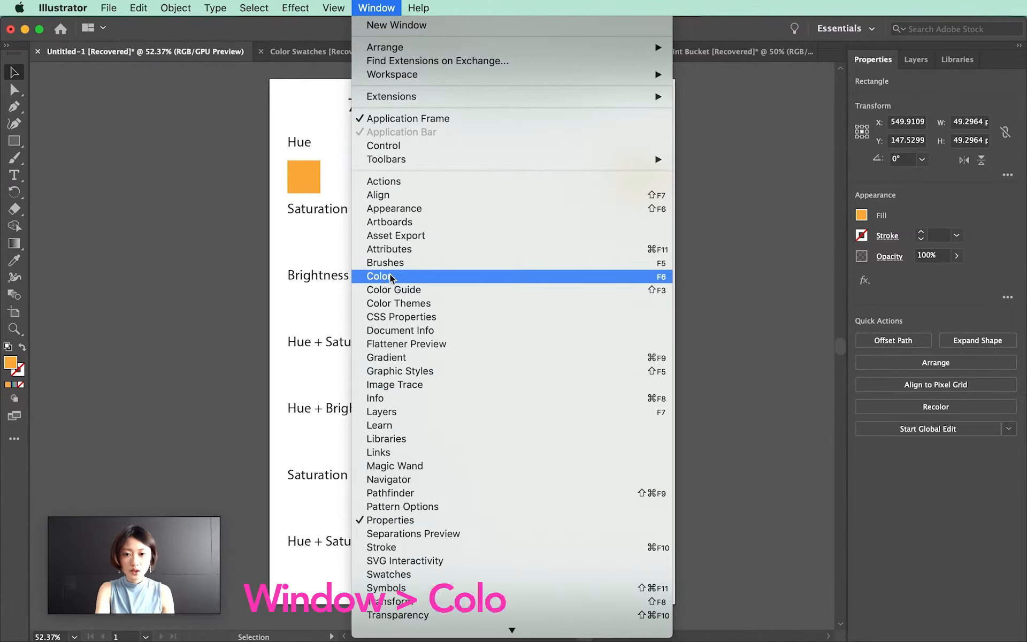
pyautogui.click(403, 276)
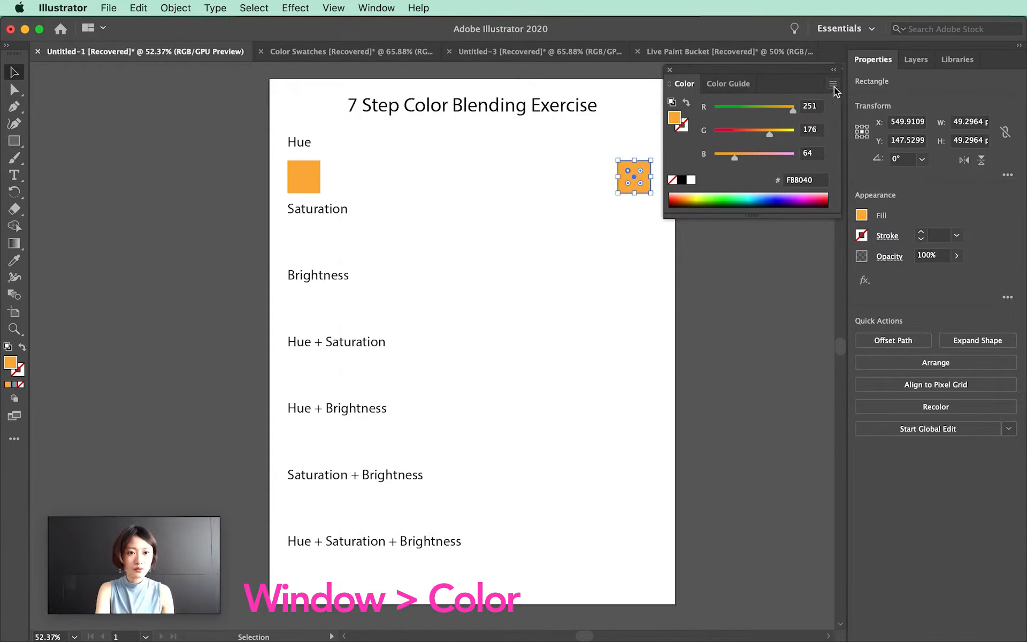
pyautogui.click(833, 85)
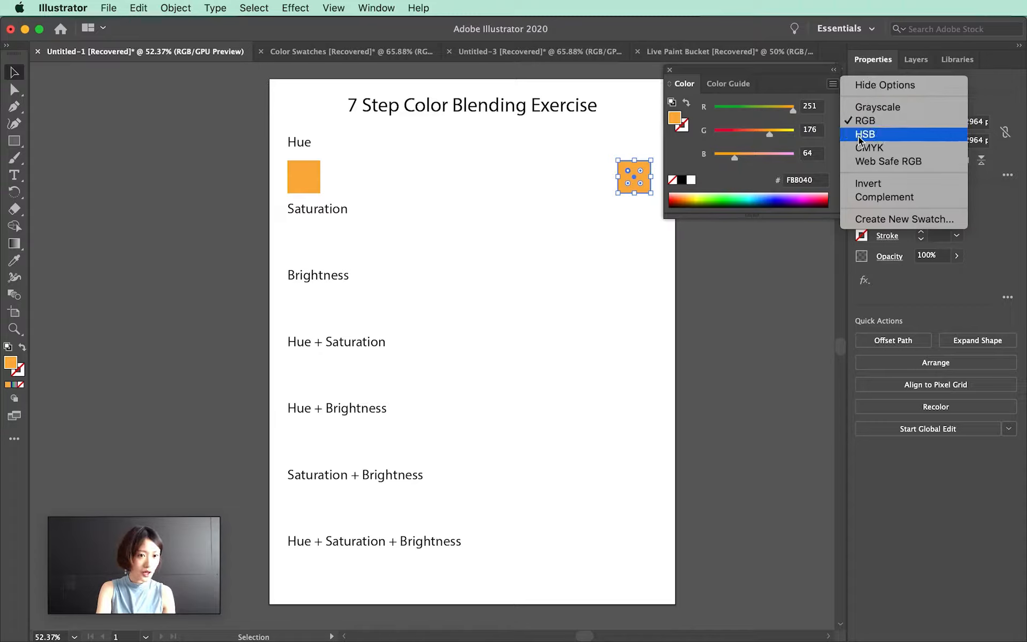
pyautogui.click(881, 136)
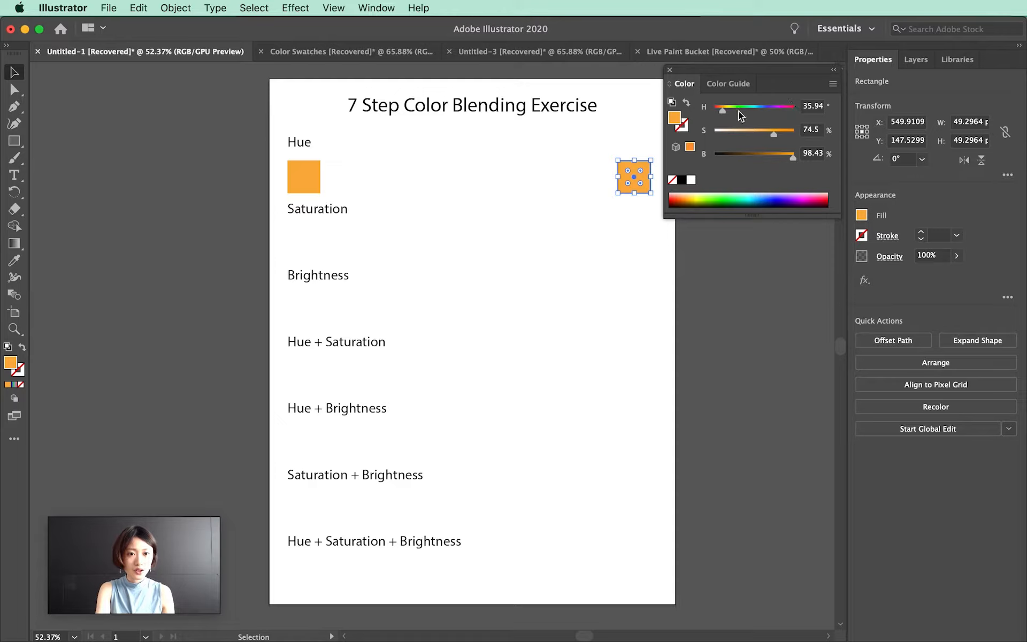
pyautogui.moveTo(722, 111); pyautogui.dragTo(820, 117)
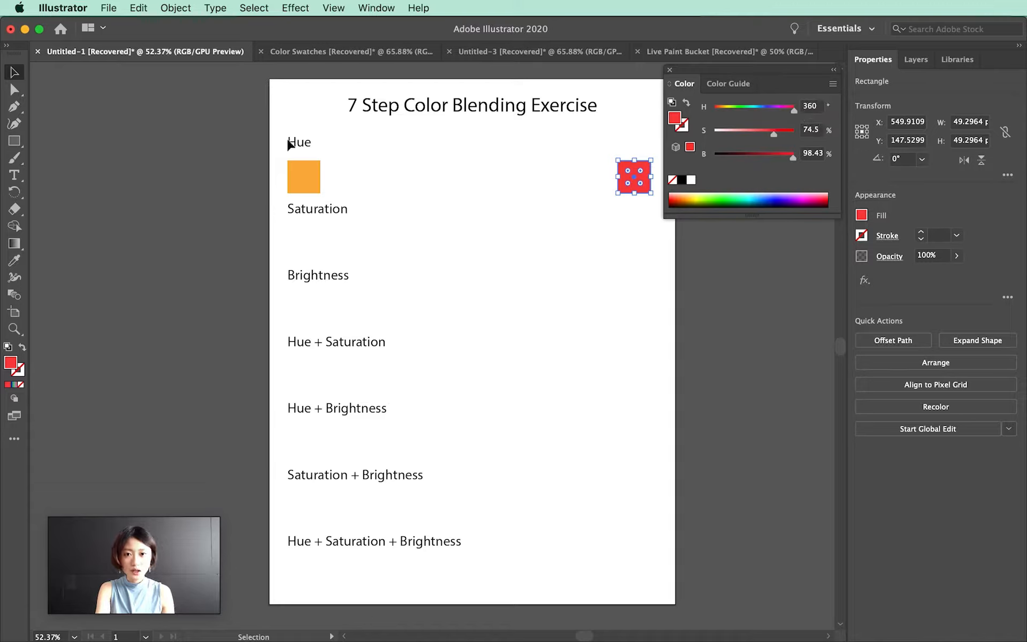
pyautogui.click(248, 160)
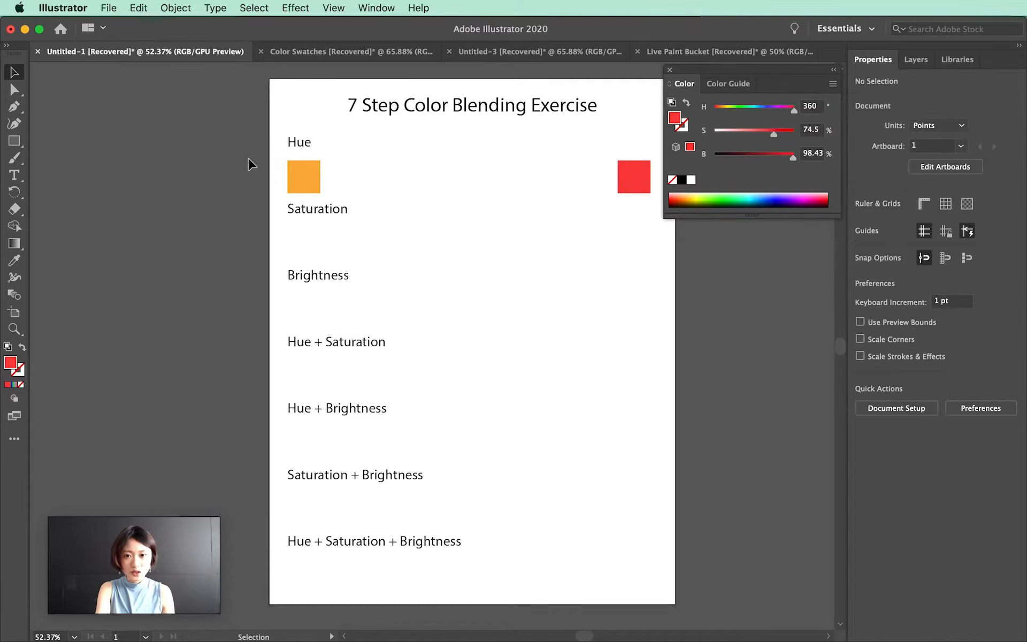
# Select both Hue squares and set the blend options to Specified Steps with 5 steps
pyautogui.moveTo(416, 176); pyautogui.dragTo(637, 177)
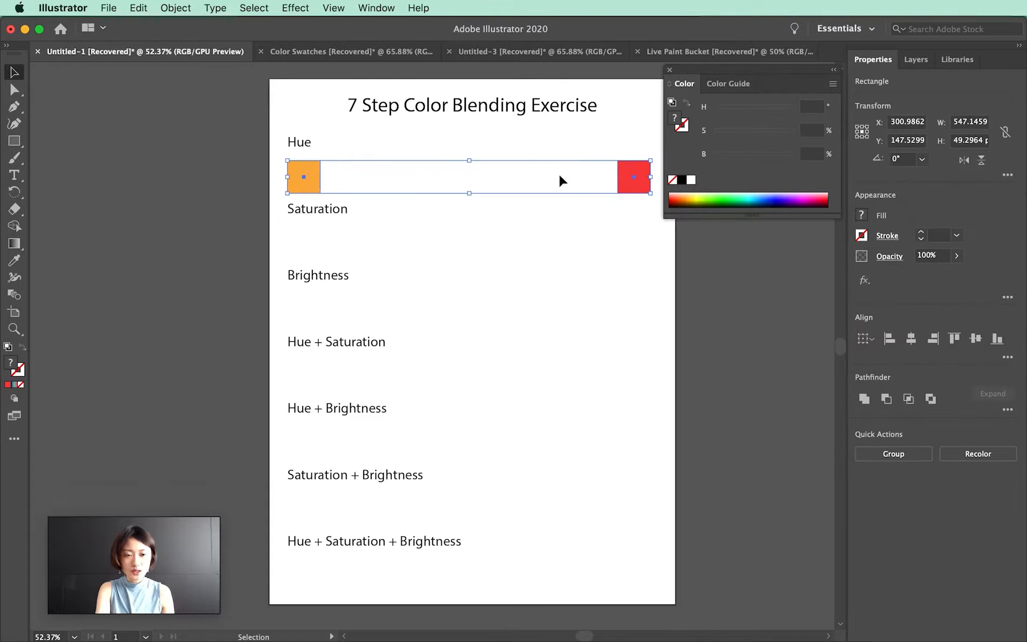
pyautogui.click(177, 8)
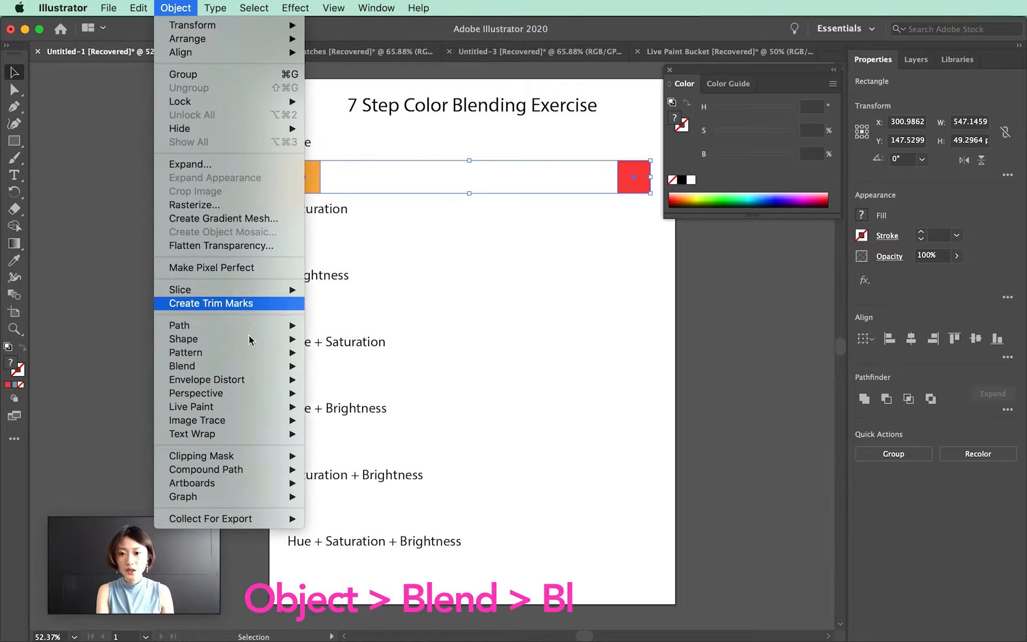
pyautogui.moveTo(242, 380)
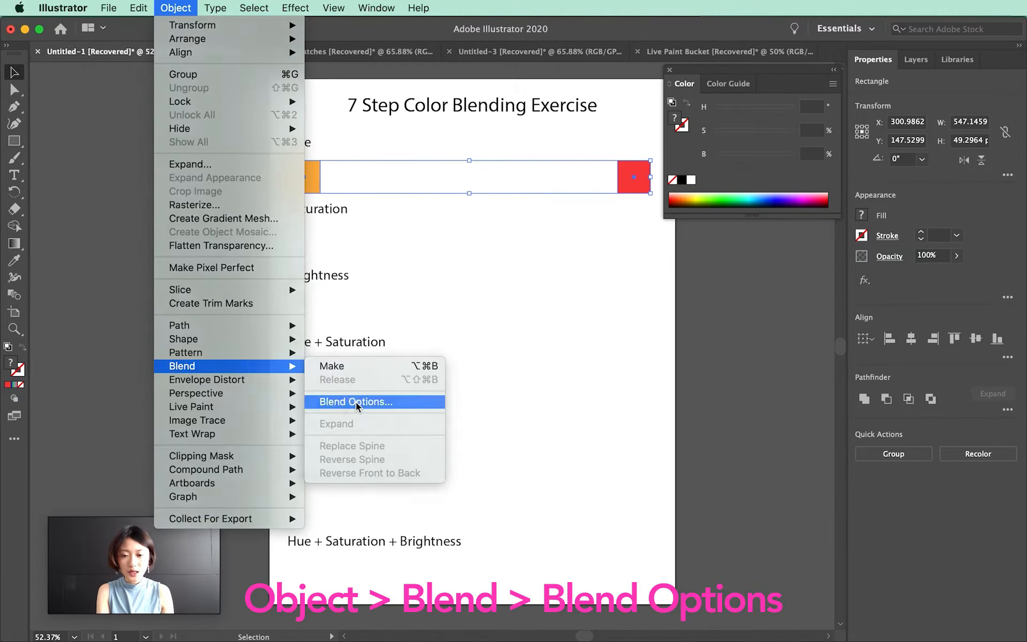
pyautogui.click(355, 407)
pyautogui.click(529, 304)
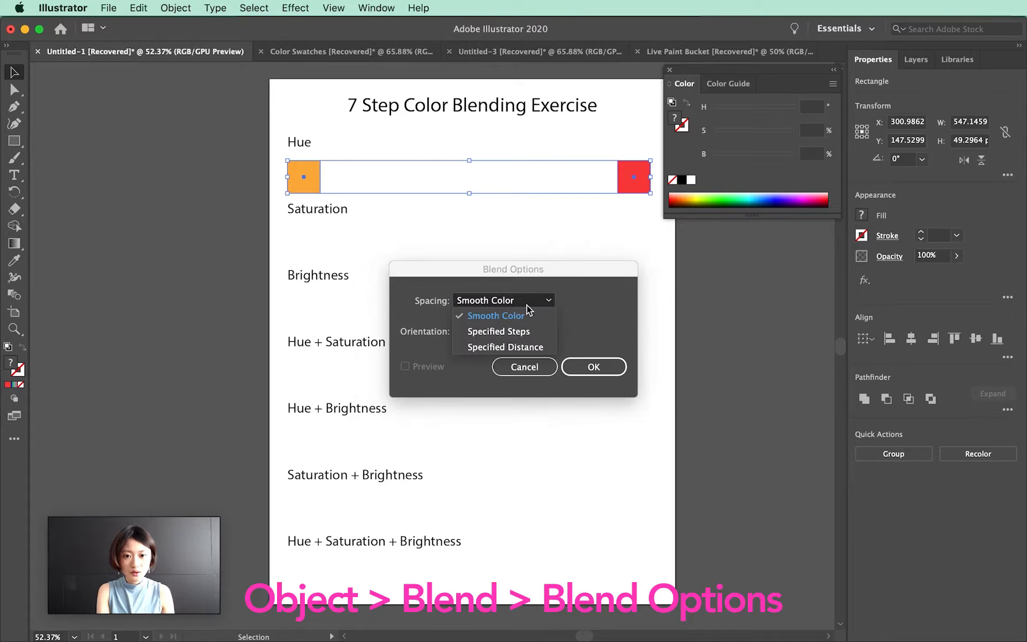
pyautogui.click(498, 331)
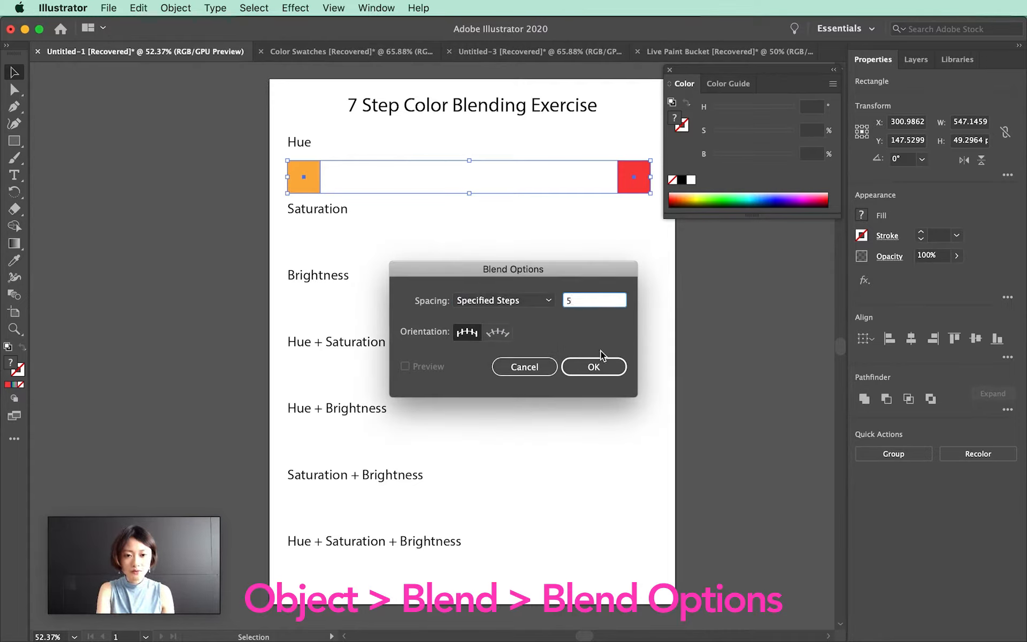
pyautogui.write('5')
pyautogui.click(595, 366)
# Make a blend between the two Hue squares
pyautogui.click(170, 8)
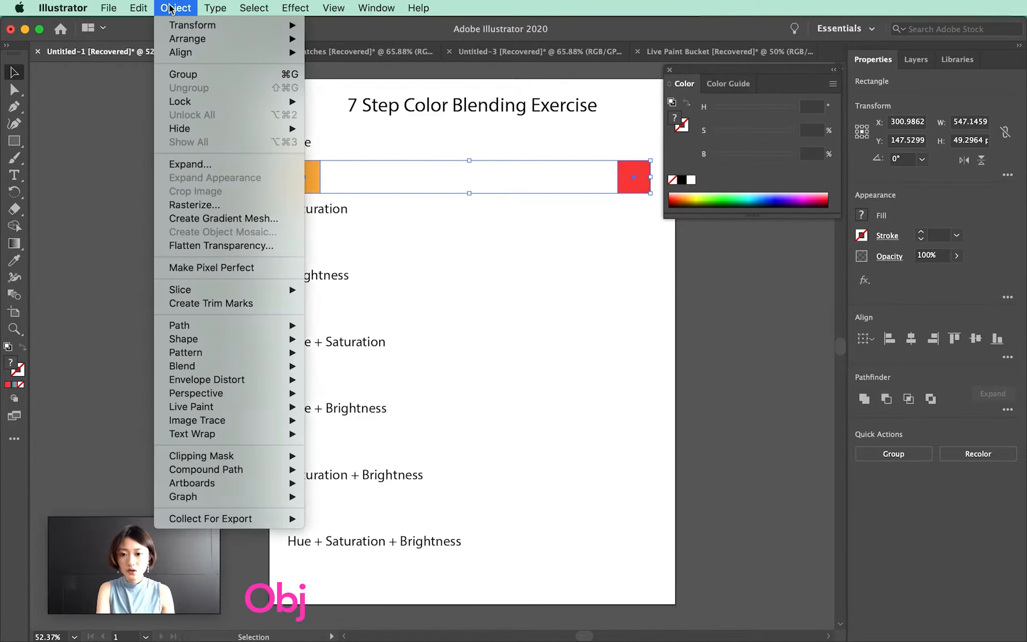
pyautogui.moveTo(231, 369)
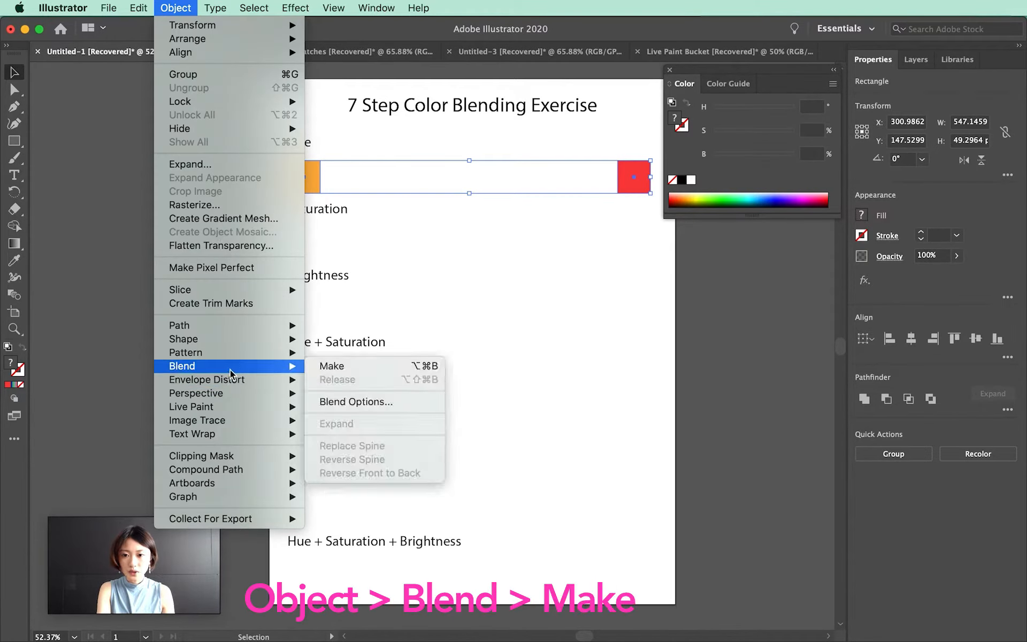
pyautogui.click(377, 368)
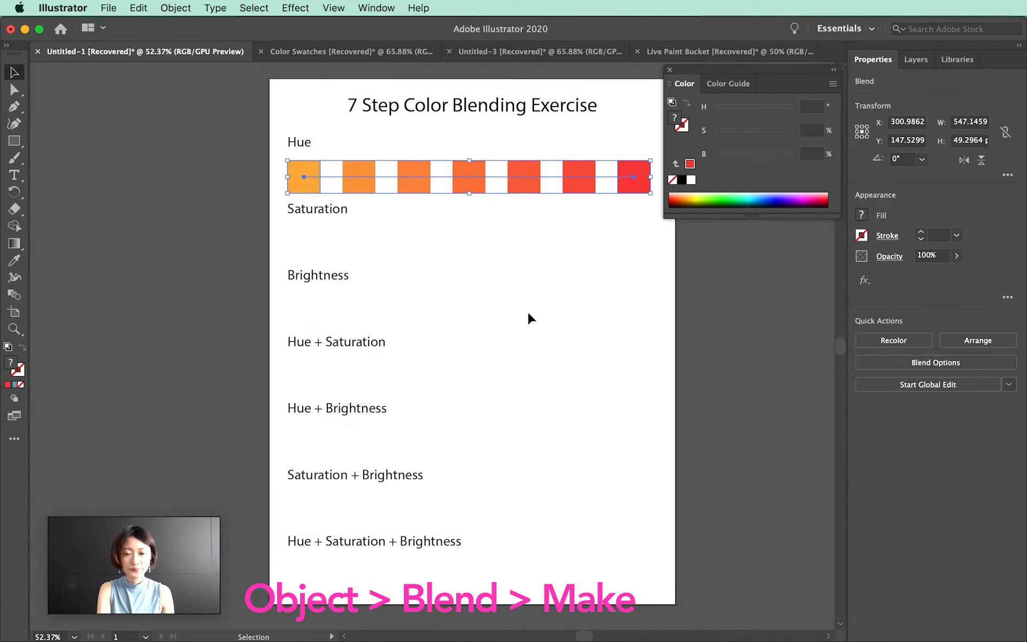
pyautogui.click(527, 314)
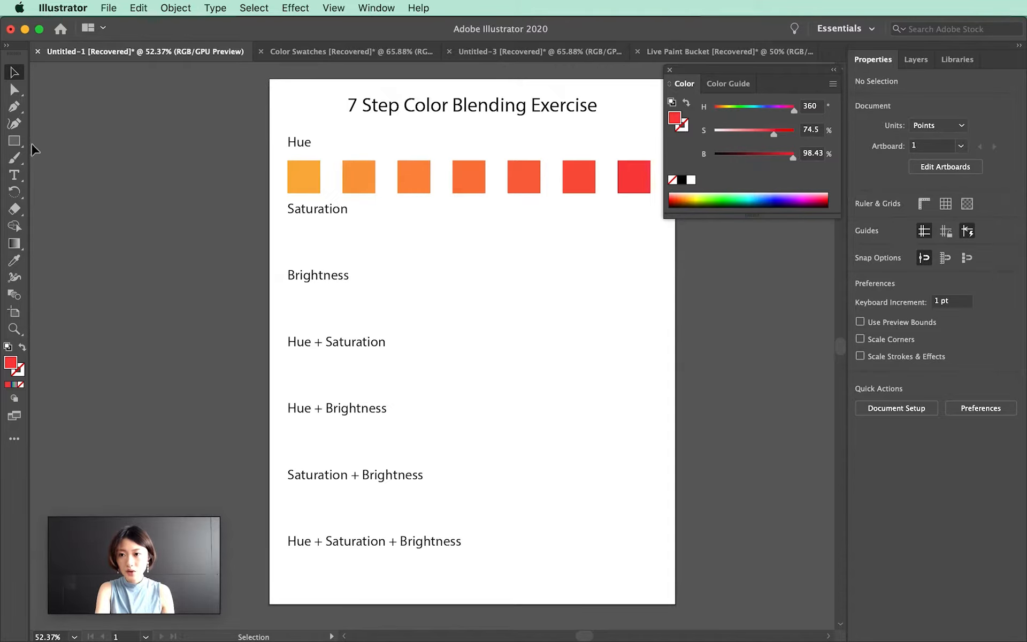
# Draw a red square under Saturation, duplicate it to the row's right end, and set the copy's saturation to 17.13%
pyautogui.click(15, 141)
pyautogui.moveTo(287, 230); pyautogui.dragTo(320, 263)
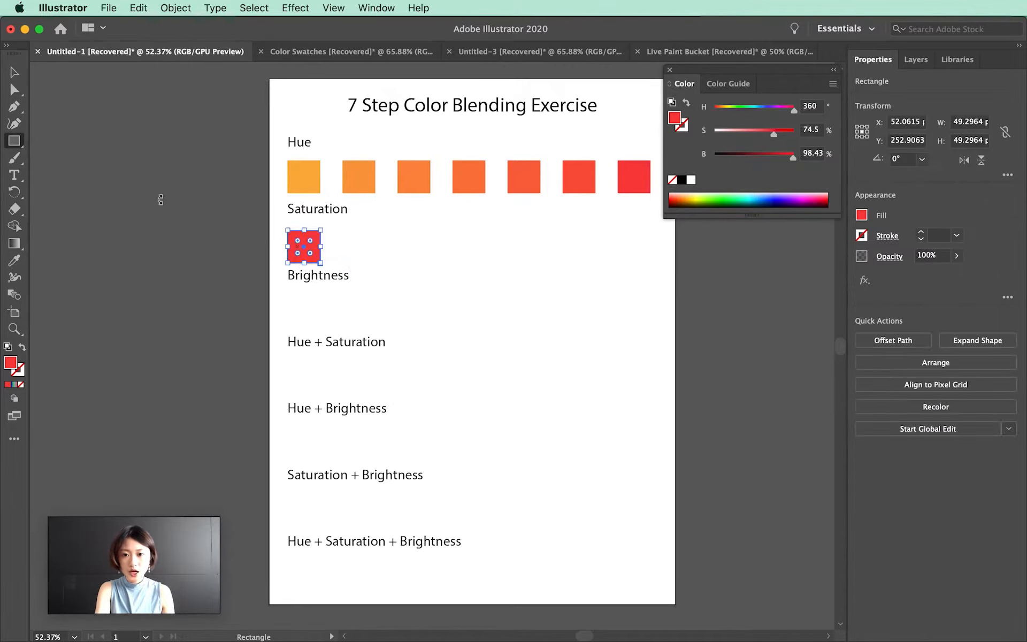
pyautogui.click(14, 73)
pyautogui.click(328, 239)
pyautogui.click(313, 245)
pyautogui.moveTo(312, 245); pyautogui.dragTo(642, 253)
pyautogui.moveTo(773, 134); pyautogui.dragTo(728, 133)
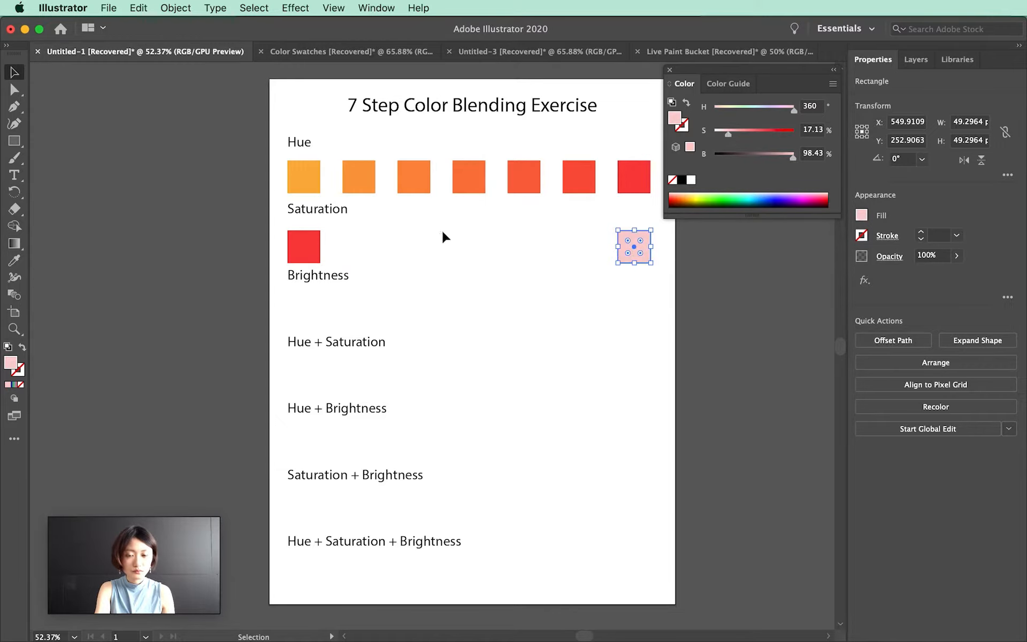
# Select both Saturation squares, confirm the 5-step blend options, and make a blend between them
pyautogui.moveTo(279, 236); pyautogui.dragTo(695, 241)
pyautogui.click(176, 8)
pyautogui.moveTo(268, 366)
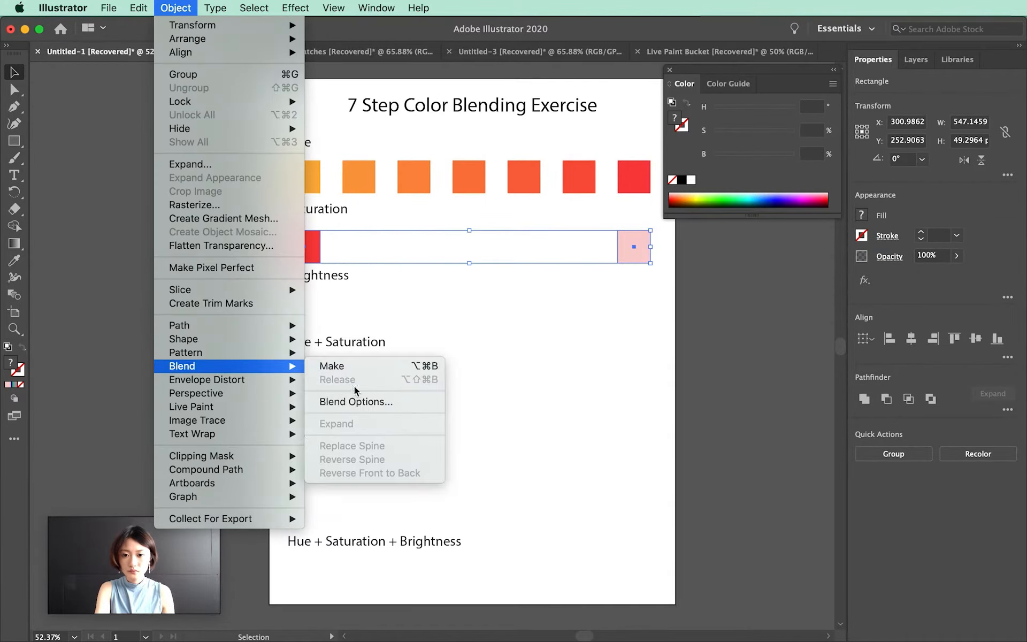
pyautogui.click(356, 401)
pyautogui.click(534, 367)
pyautogui.click(176, 8)
pyautogui.click(347, 368)
pyautogui.click(513, 315)
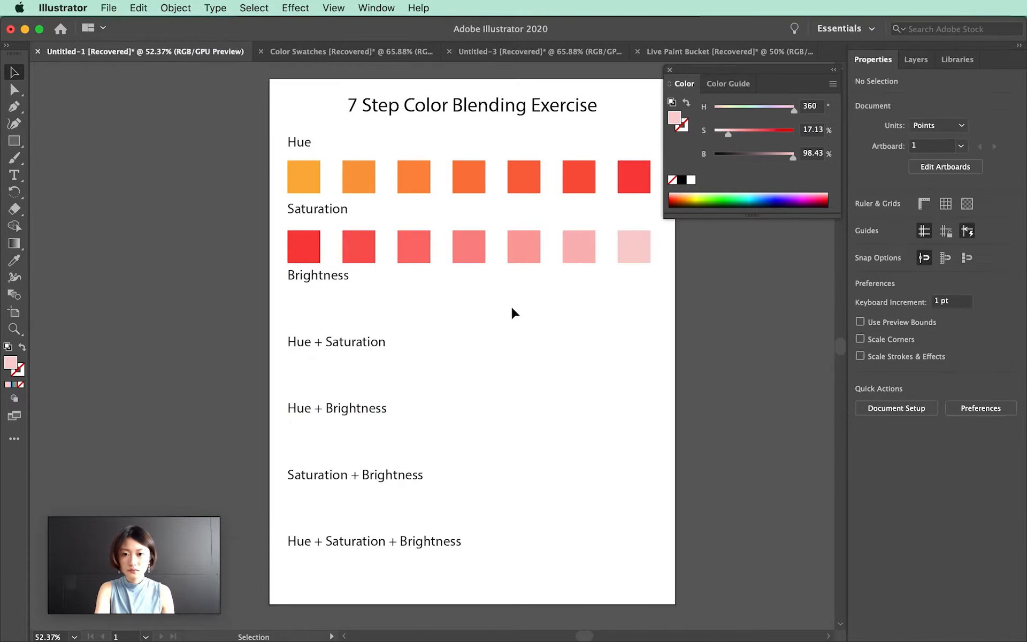
# Draw a square under Brightness, duplicate it to the row's right end, and set the copy's brightness to 32.16%
pyautogui.press('m')
pyautogui.moveTo(287, 297); pyautogui.dragTo(637, 303)
pyautogui.press('v')
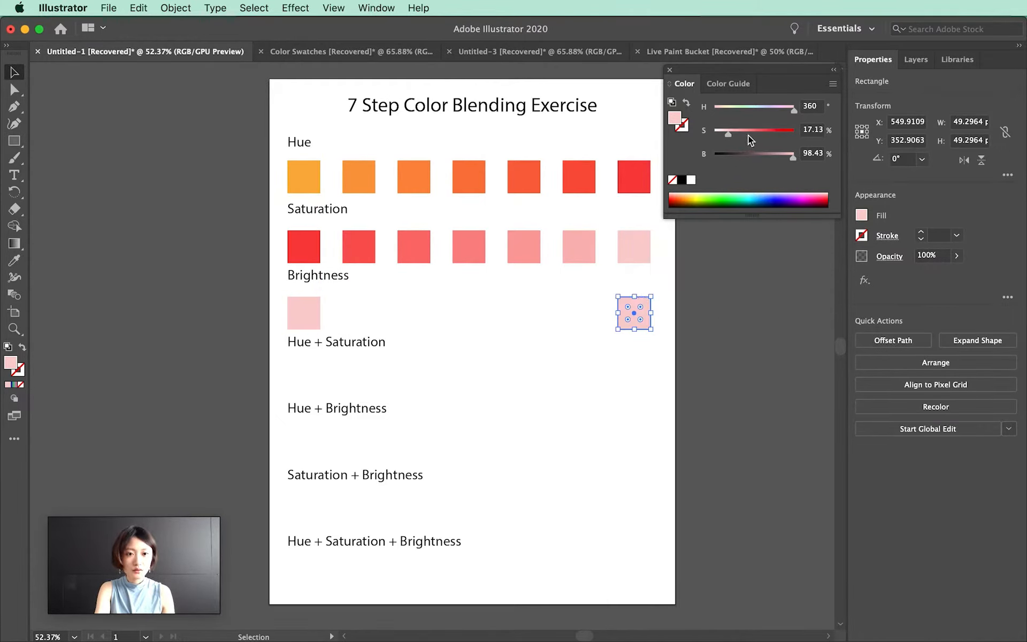
pyautogui.moveTo(734, 156); pyautogui.dragTo(739, 157)
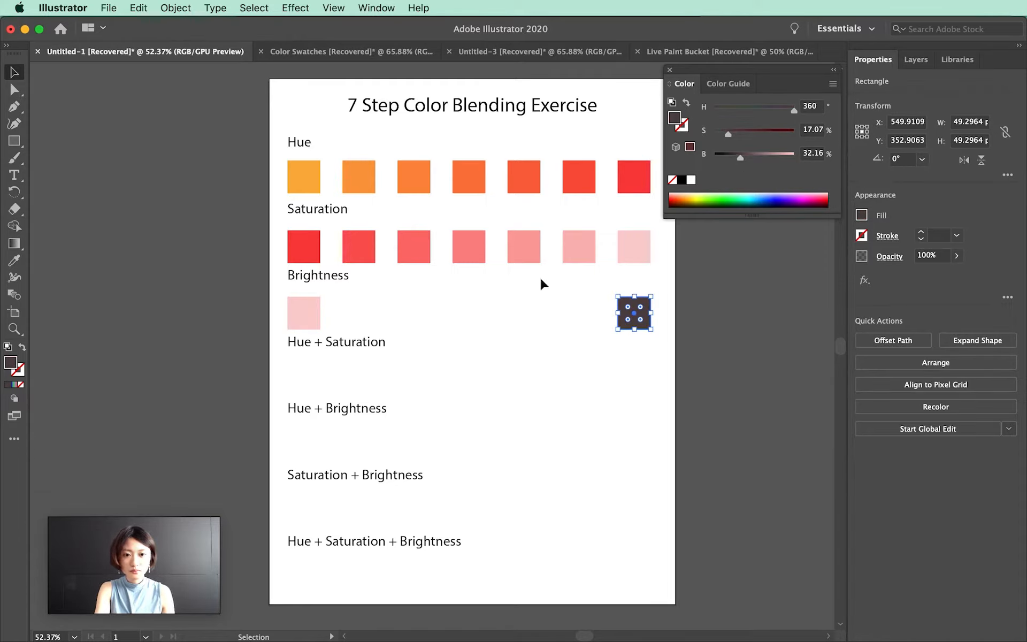
# Set the saturation of both Brightness squares to 100%
pyautogui.click(316, 314)
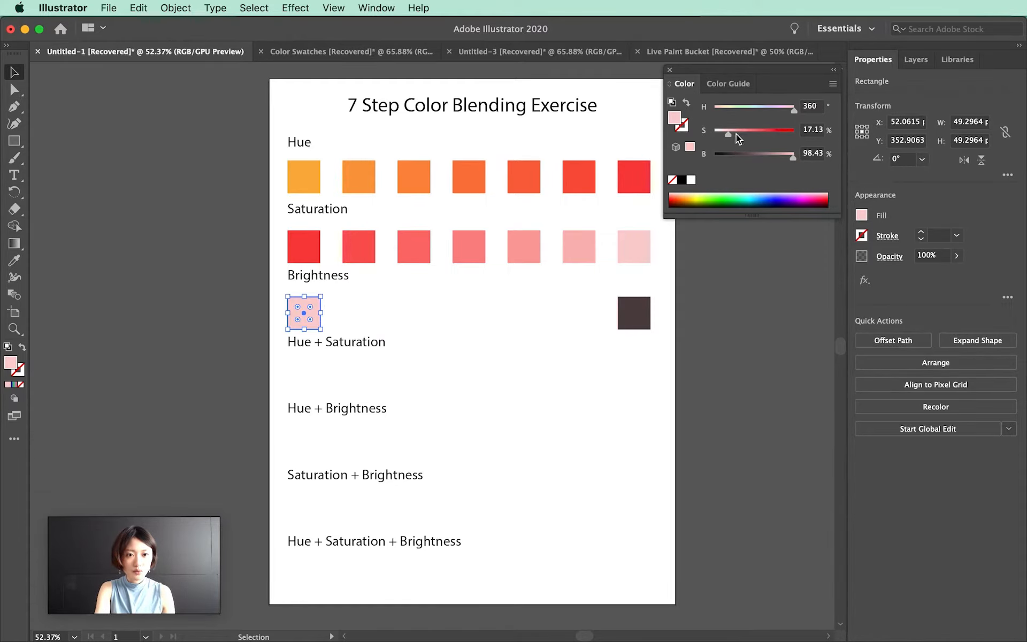
pyautogui.moveTo(736, 133); pyautogui.dragTo(810, 140)
pyautogui.click(639, 310)
pyautogui.moveTo(729, 134); pyautogui.dragTo(815, 130)
pyautogui.click(478, 309)
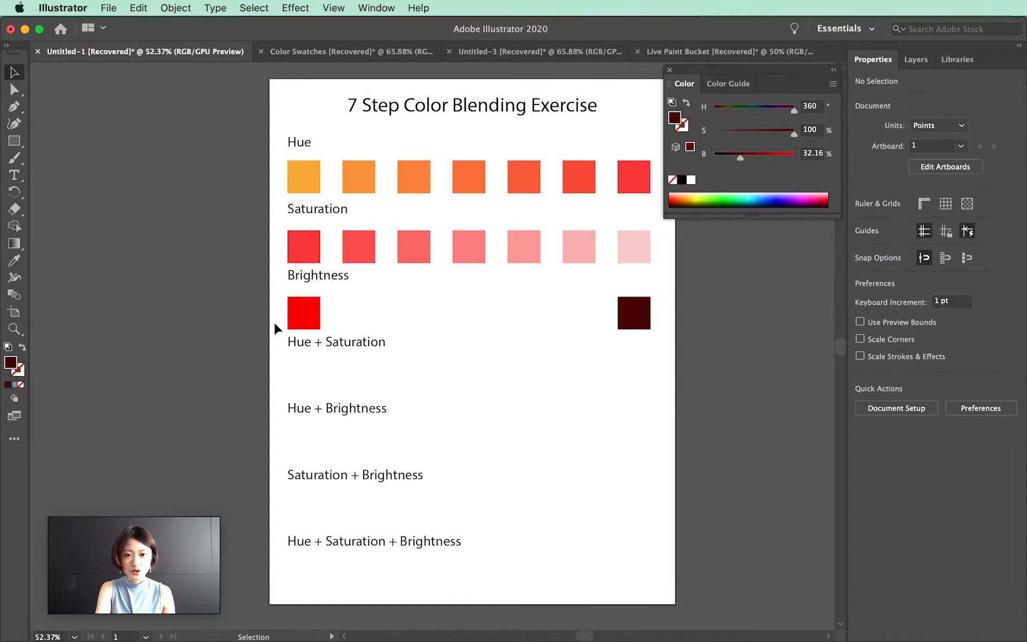
# Select both Brightness squares, confirm the 5-step blend options, and make a blend between them
pyautogui.click(296, 308)
pyautogui.keyDown('shift'); pyautogui.click(619, 303); pyautogui.keyUp('shift')
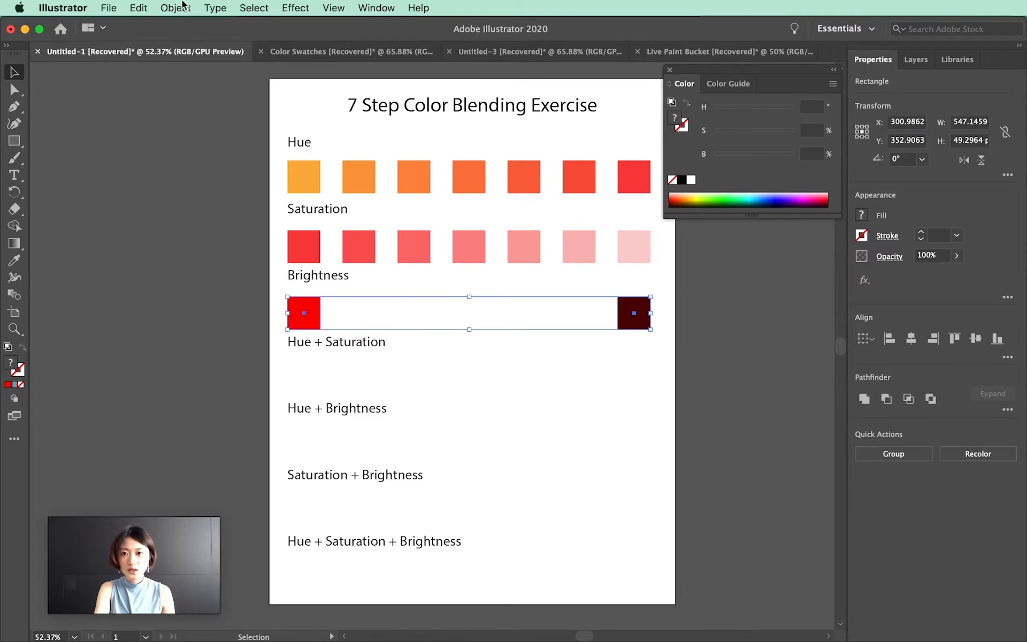
pyautogui.click(176, 8)
pyautogui.moveTo(203, 366)
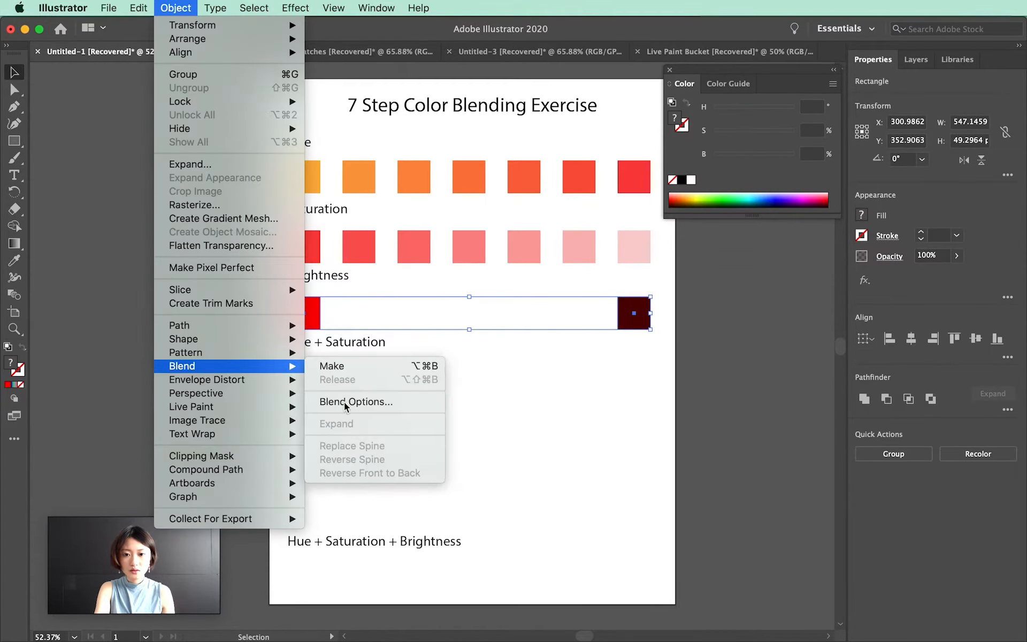
pyautogui.click(355, 402)
pyautogui.click(595, 366)
pyautogui.click(166, 7)
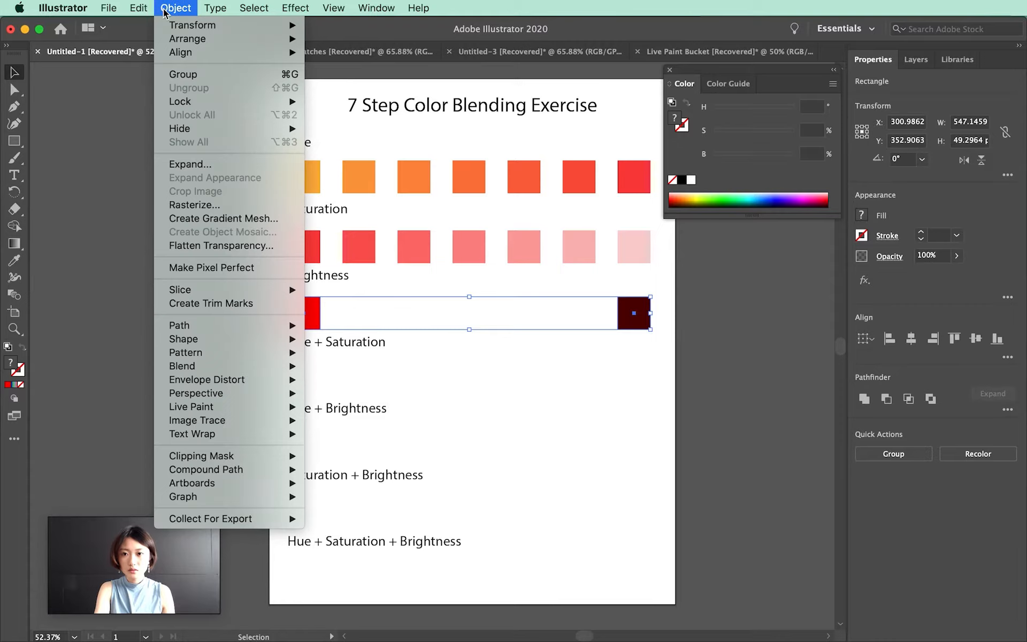
pyautogui.moveTo(215, 366)
pyautogui.click(327, 367)
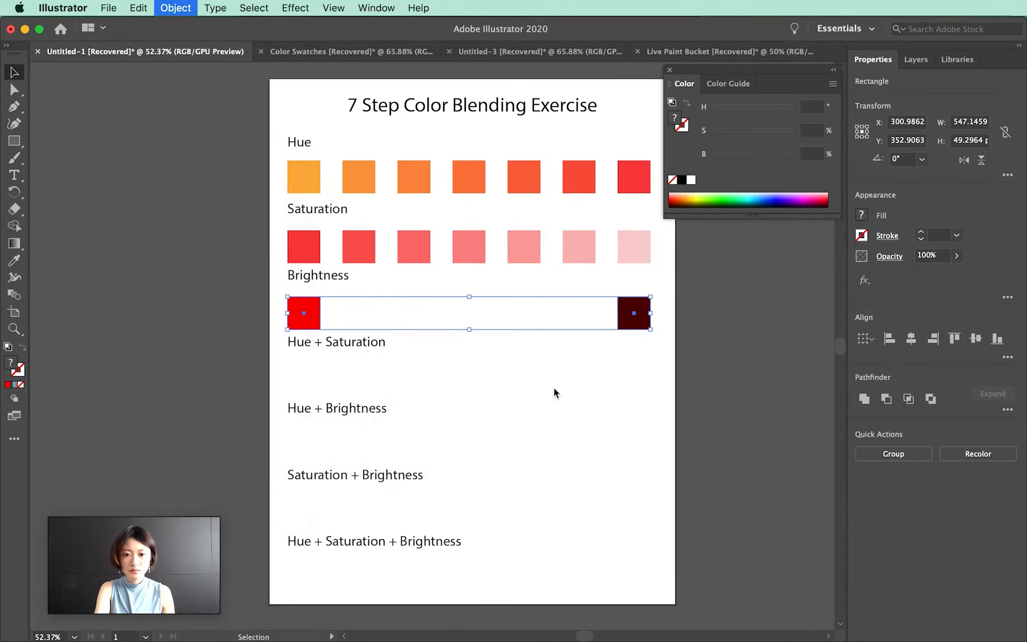
pyautogui.click(552, 386)
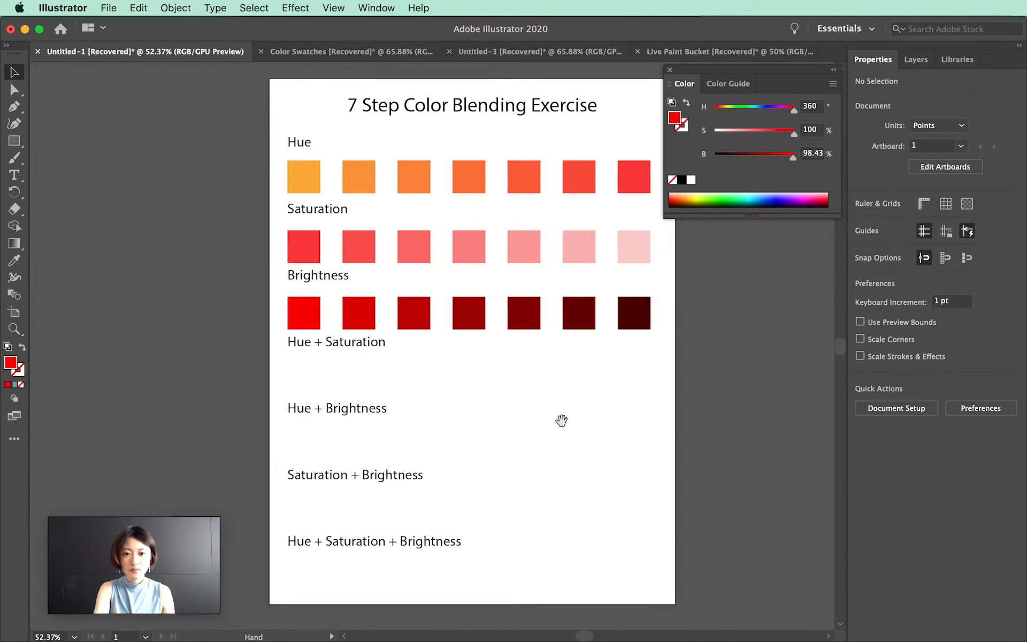
# Draw a square about 49 pt wide under Hue + Saturation
pyautogui.moveTo(561, 419); pyautogui.dragTo(547, 392)
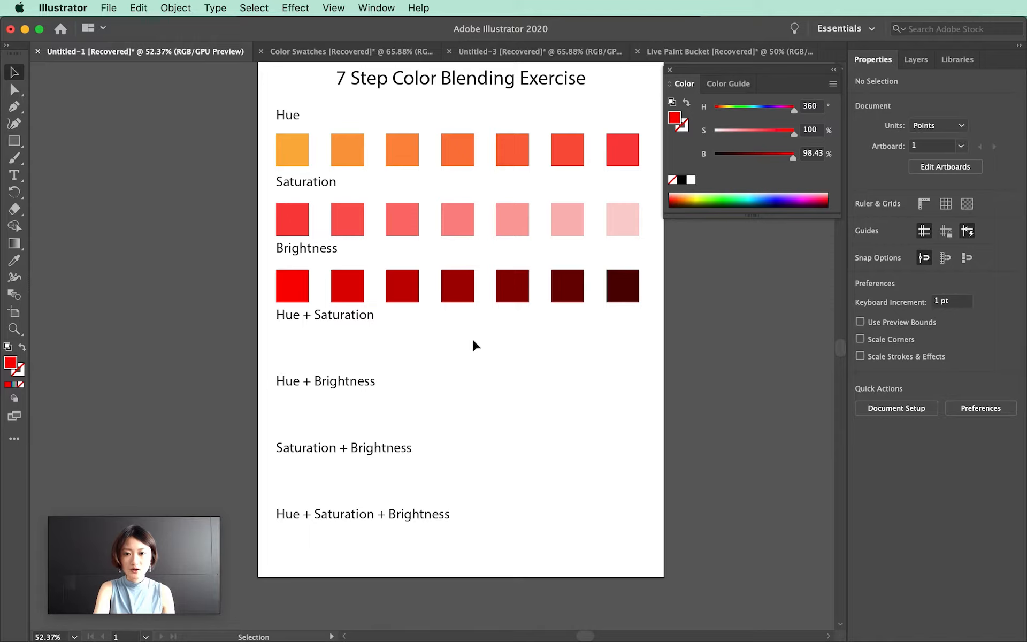
pyautogui.click(14, 141)
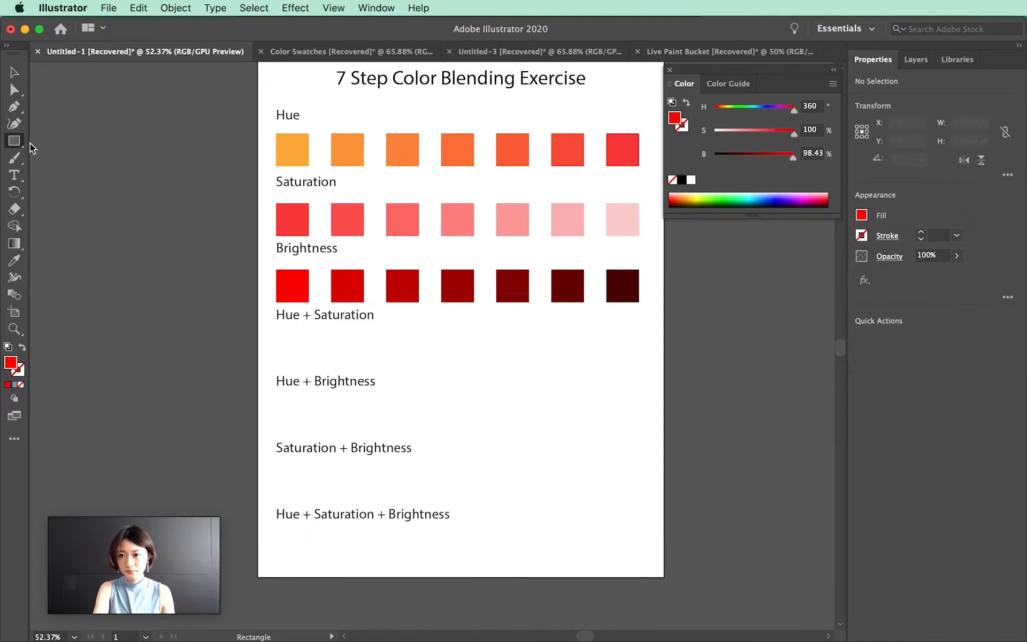
pyautogui.moveTo(276, 334); pyautogui.dragTo(310, 368)
# Set the new square's fill in the Color Picker to a light cyan of about H 184, S 51%, B 99%
pyautogui.doubleClick(10, 363)
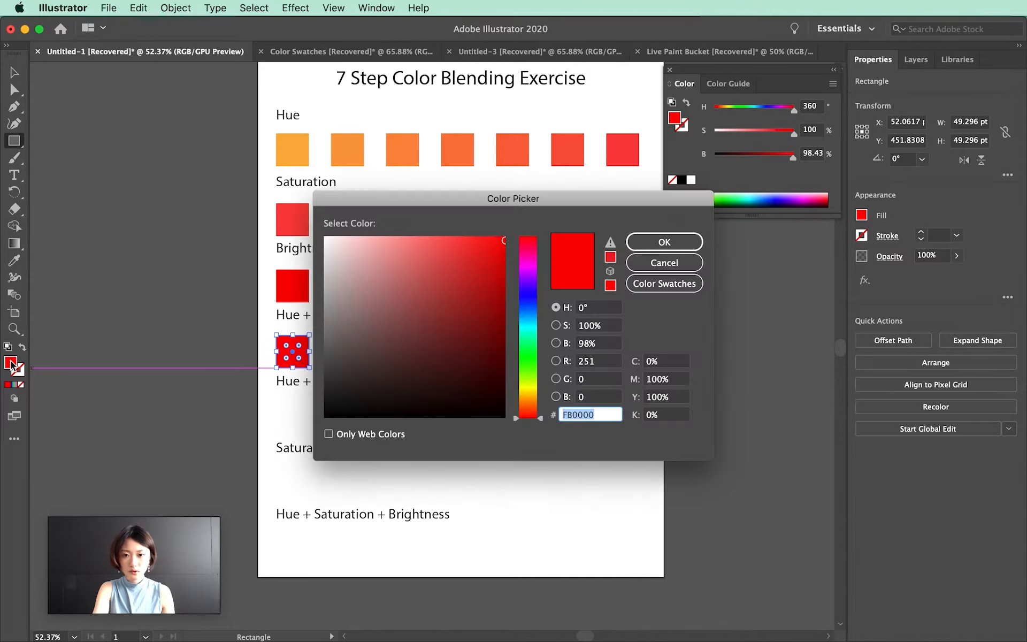
pyautogui.moveTo(529, 302); pyautogui.dragTo(527, 325)
pyautogui.moveTo(423, 258); pyautogui.dragTo(416, 238)
pyautogui.click(696, 245)
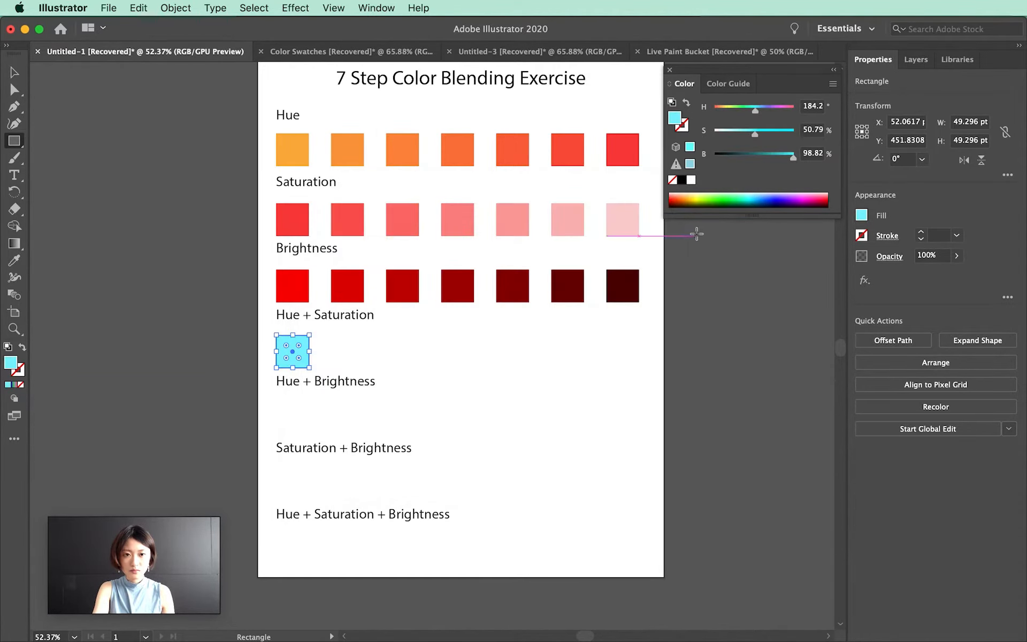
# Duplicate the cyan square to the right end of the Hue + Saturation row, setting the copy's hue to about 110 and saturation about 20%
pyautogui.press('v')
pyautogui.click(332, 340)
pyautogui.moveTo(300, 339); pyautogui.dragTo(630, 339)
pyautogui.moveTo(754, 107); pyautogui.dragTo(738, 108)
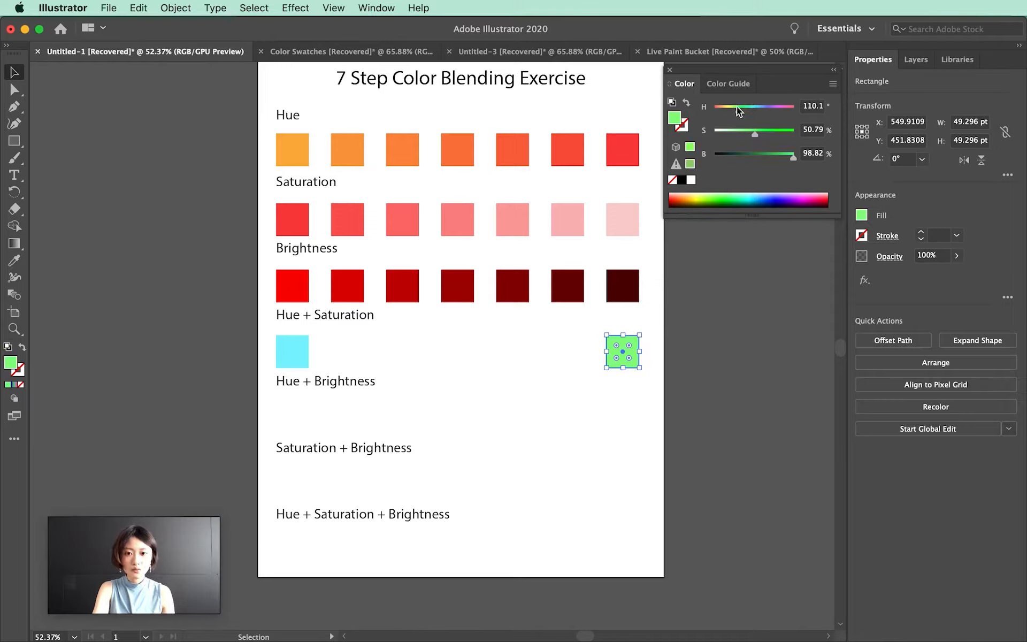
pyautogui.moveTo(756, 134); pyautogui.dragTo(732, 135)
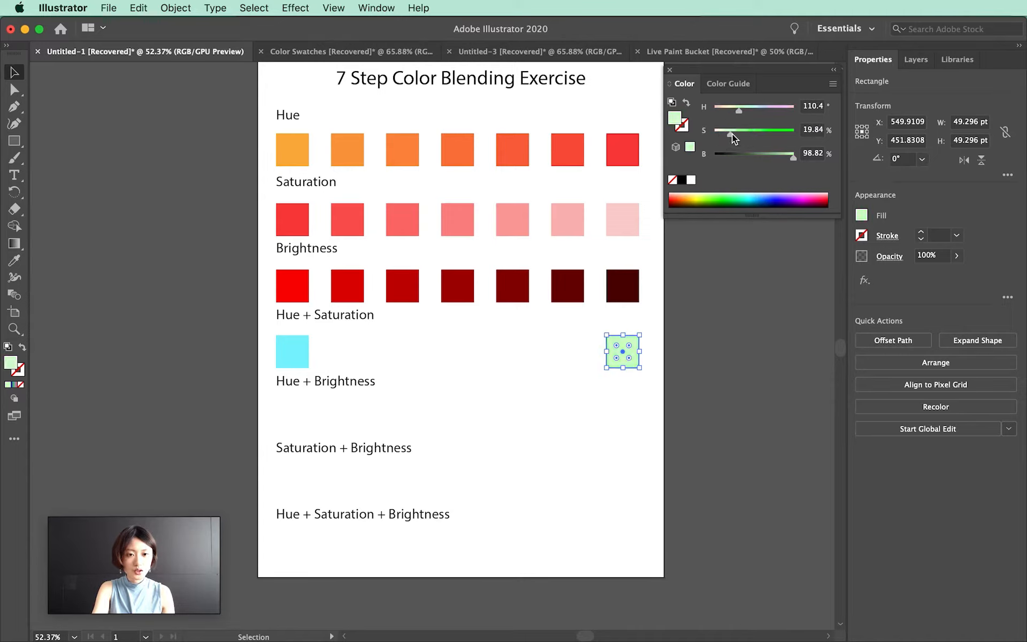
# Set the left Hue + Saturation square's saturation to about 79%
pyautogui.click(292, 350)
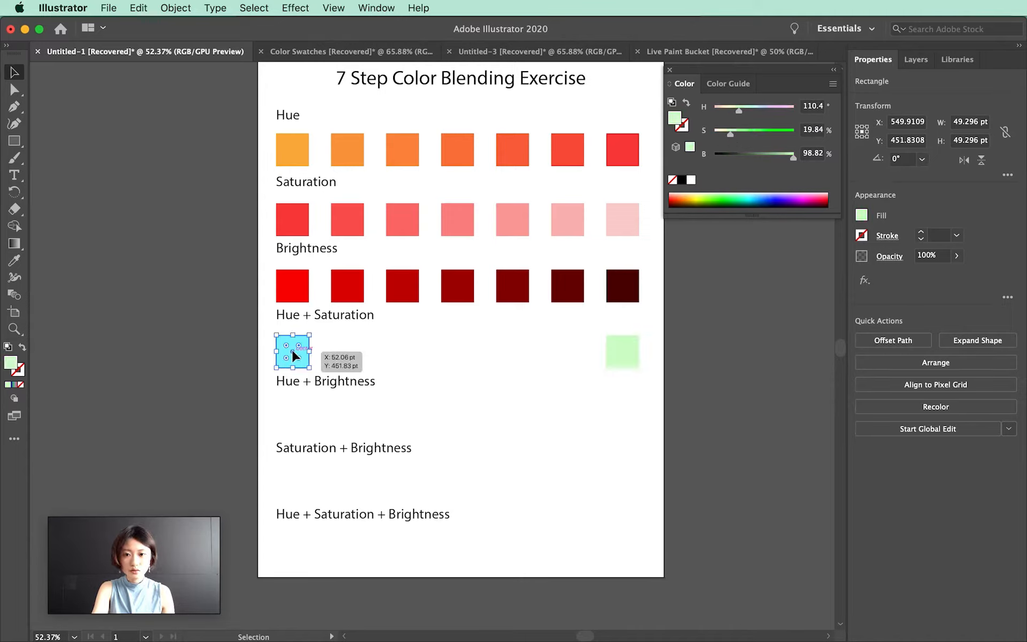
pyautogui.click(778, 133)
pyautogui.click(412, 325)
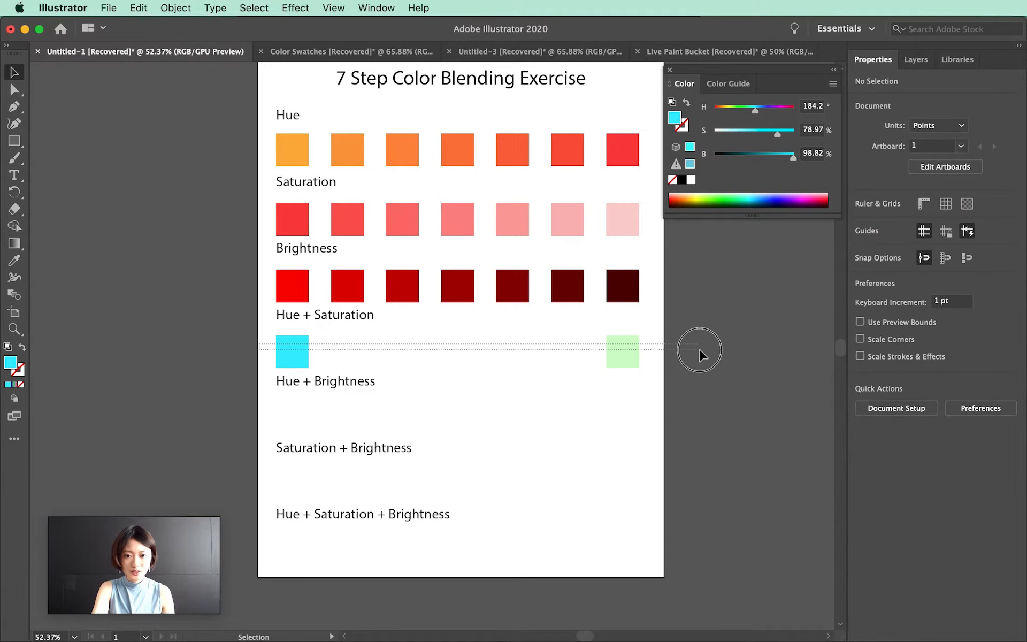
# Select both Hue + Saturation squares, confirm the 5-step blend options, and make a blend between them
pyautogui.moveTo(701, 354); pyautogui.dragTo(701, 353)
pyautogui.moveTo(247, 367)
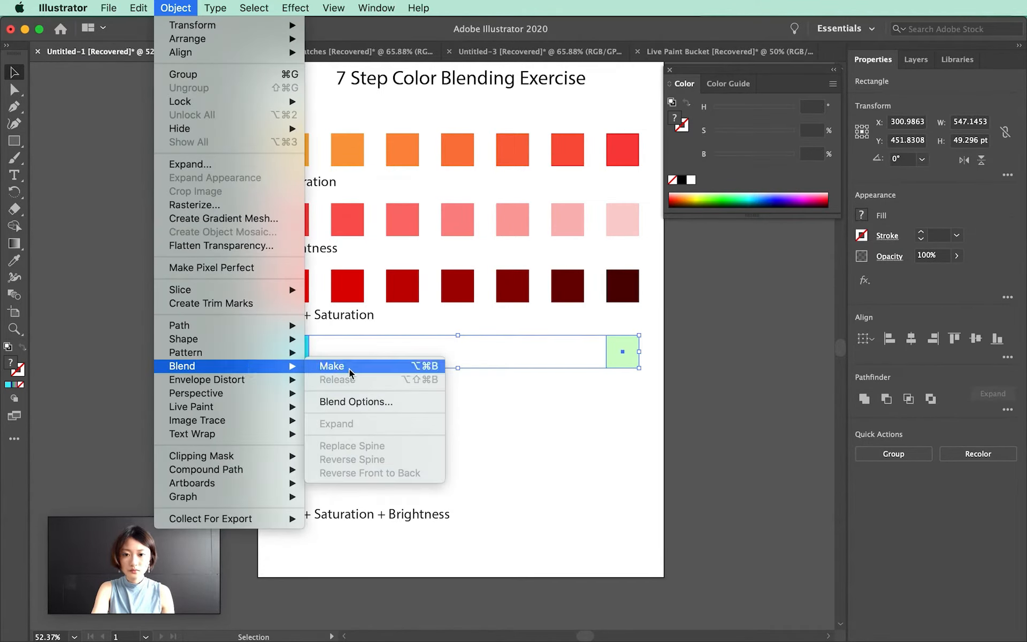
pyautogui.click(358, 401)
pyautogui.click(589, 364)
pyautogui.click(176, 8)
pyautogui.moveTo(214, 366)
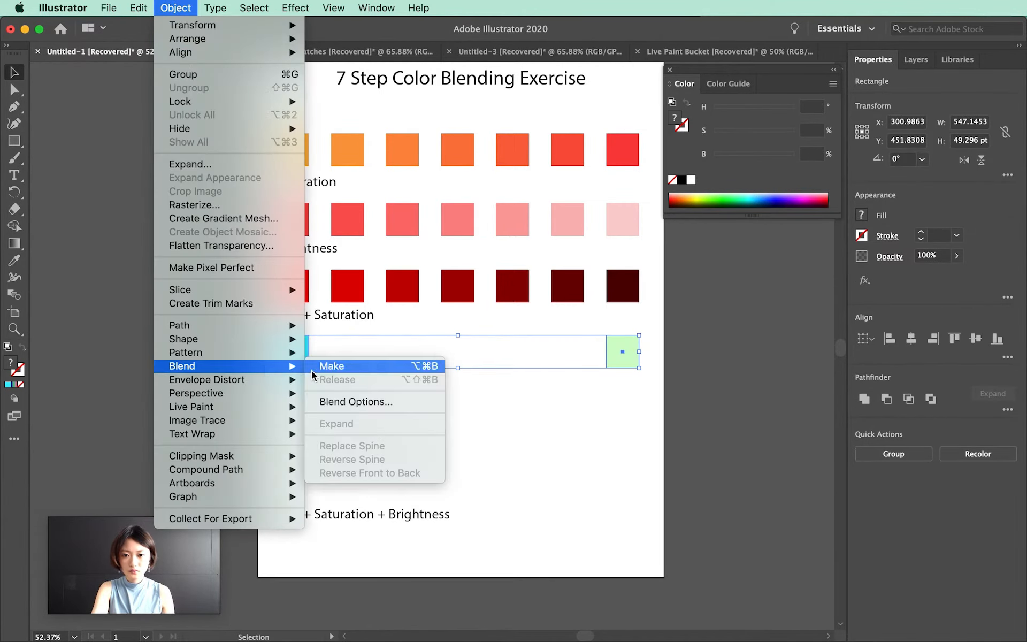
pyautogui.click(332, 366)
# Draw a square under Hue + Brightness and duplicate it to the right end of that row
pyautogui.click(80, 321)
pyautogui.moveTo(482, 434); pyautogui.dragTo(467, 403)
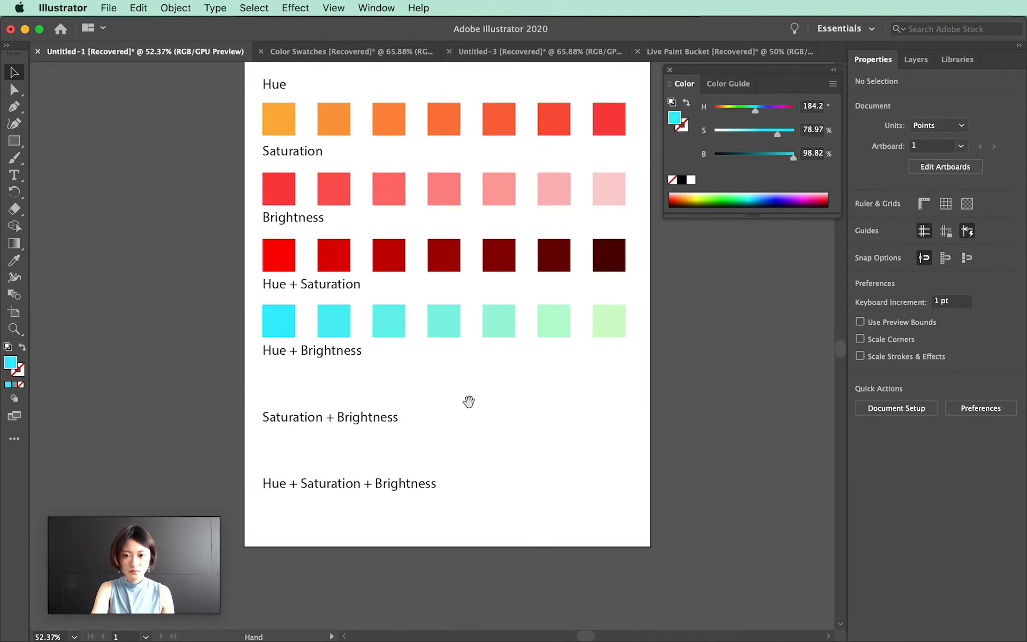
pyautogui.press('m')
pyautogui.moveTo(262, 369); pyautogui.dragTo(295, 402)
pyautogui.press('v')
pyautogui.moveTo(279, 379); pyautogui.dragTo(605, 402)
# Set the duplicate square's hue to about 241 and brightness to about 42%
pyautogui.moveTo(759, 110); pyautogui.dragTo(769, 112)
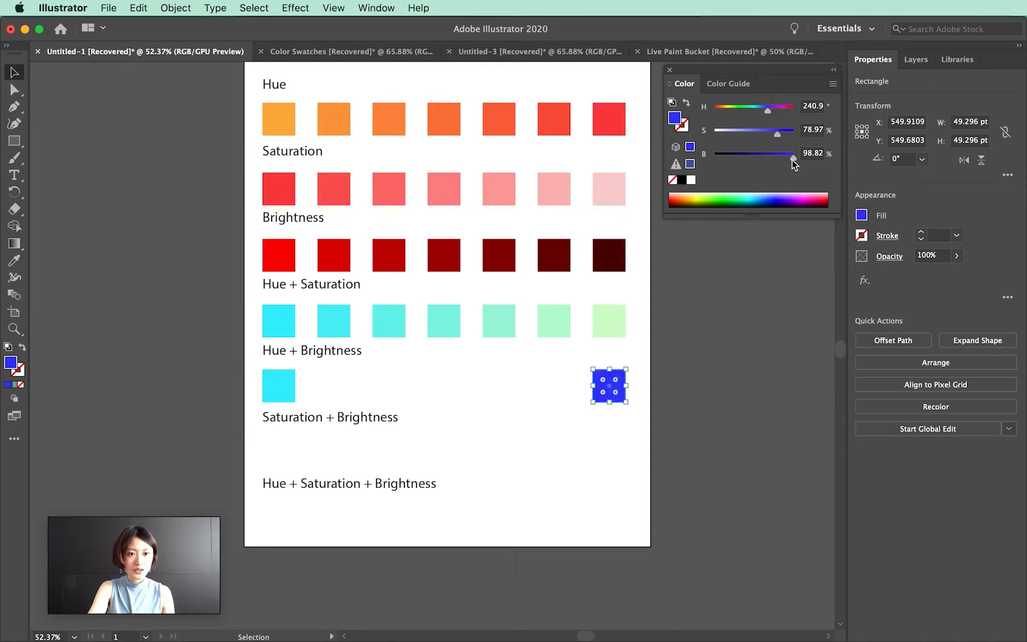
pyautogui.moveTo(794, 163); pyautogui.dragTo(747, 166)
pyautogui.click(503, 411)
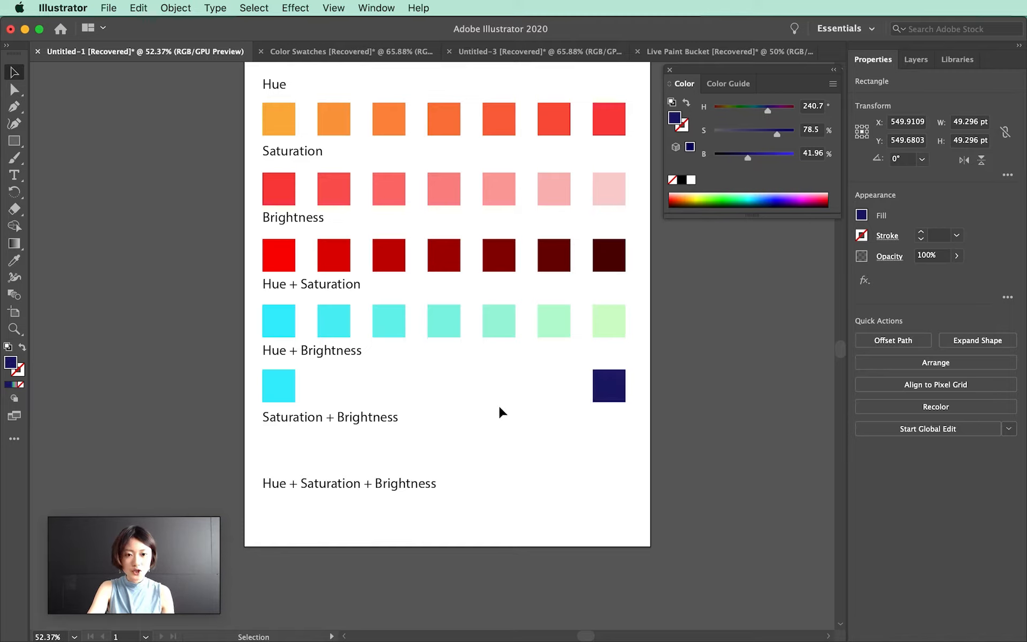
# Set the left Hue + Brightness square's saturation to 33%
pyautogui.click(278, 385)
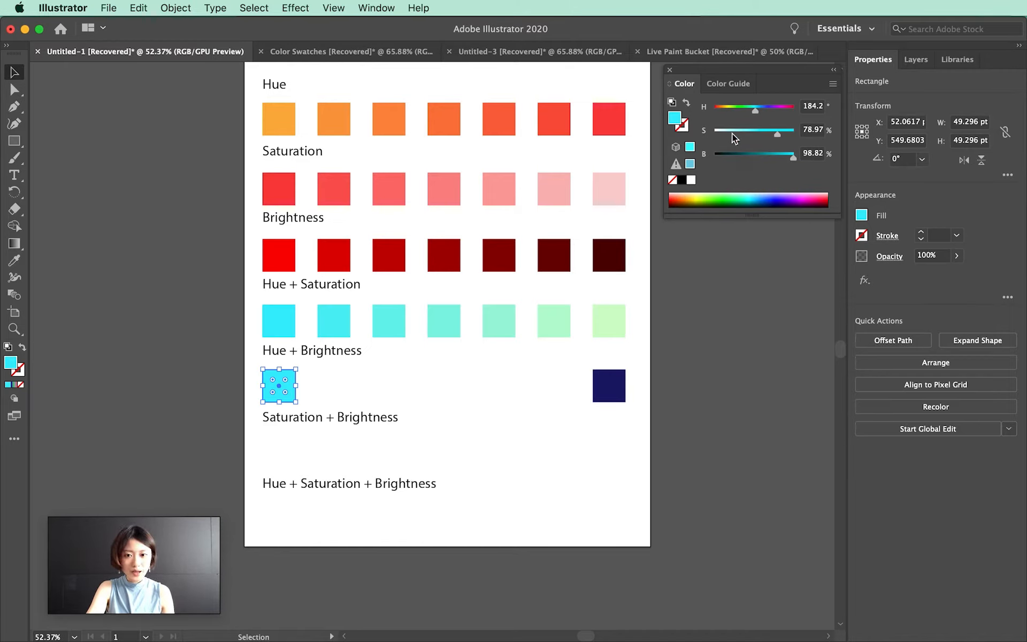
pyautogui.moveTo(753, 138); pyautogui.dragTo(741, 135)
pyautogui.click(817, 129)
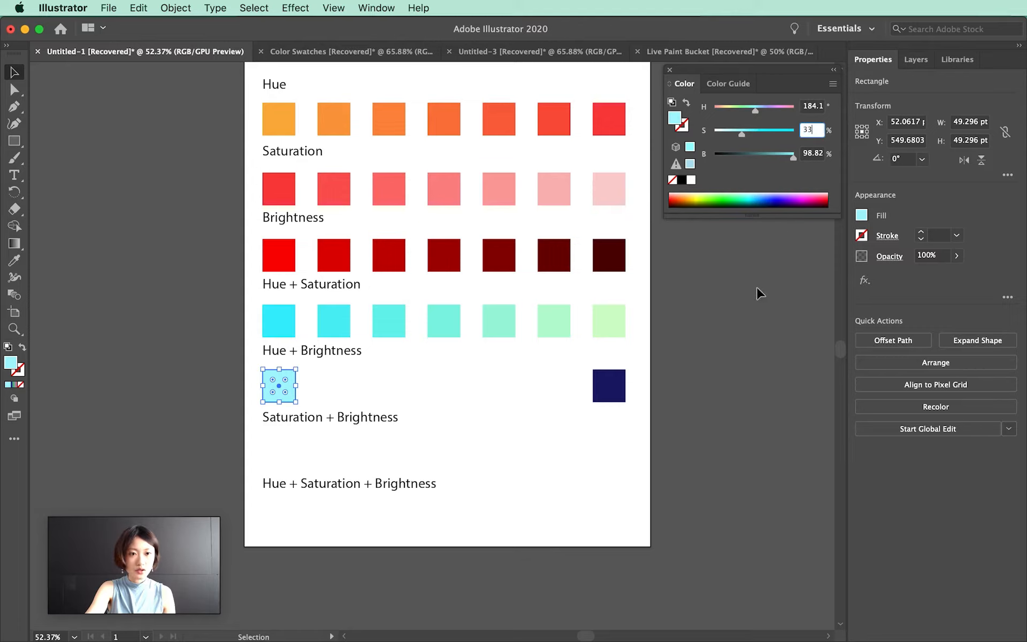
pyautogui.click(602, 395)
# Select both Hue + Brightness squares, confirm the 5-step blend options, and make a blend between them
pyautogui.click(812, 130)
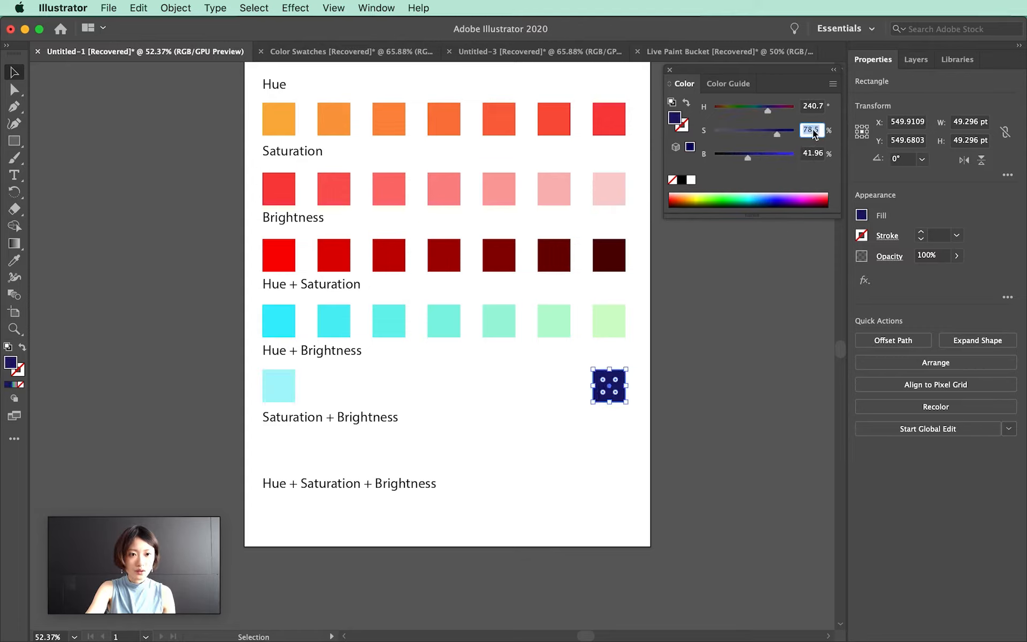
pyautogui.click(547, 381)
pyautogui.moveTo(234, 385); pyautogui.dragTo(662, 383)
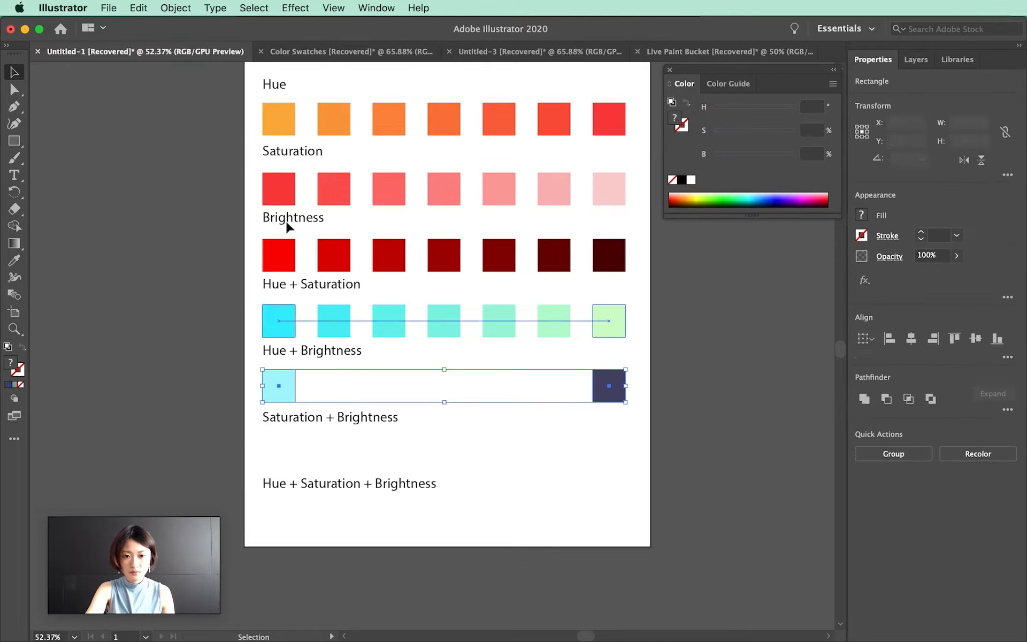
pyautogui.click(175, 8)
pyautogui.moveTo(241, 369)
pyautogui.click(355, 401)
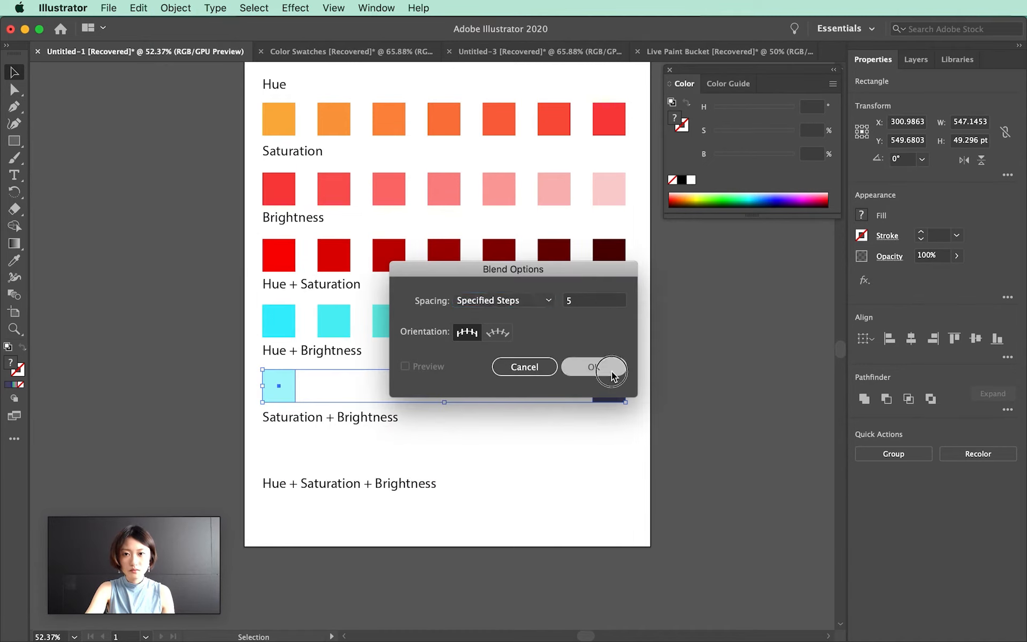
pyautogui.click(601, 367)
pyautogui.click(175, 8)
pyautogui.click(331, 366)
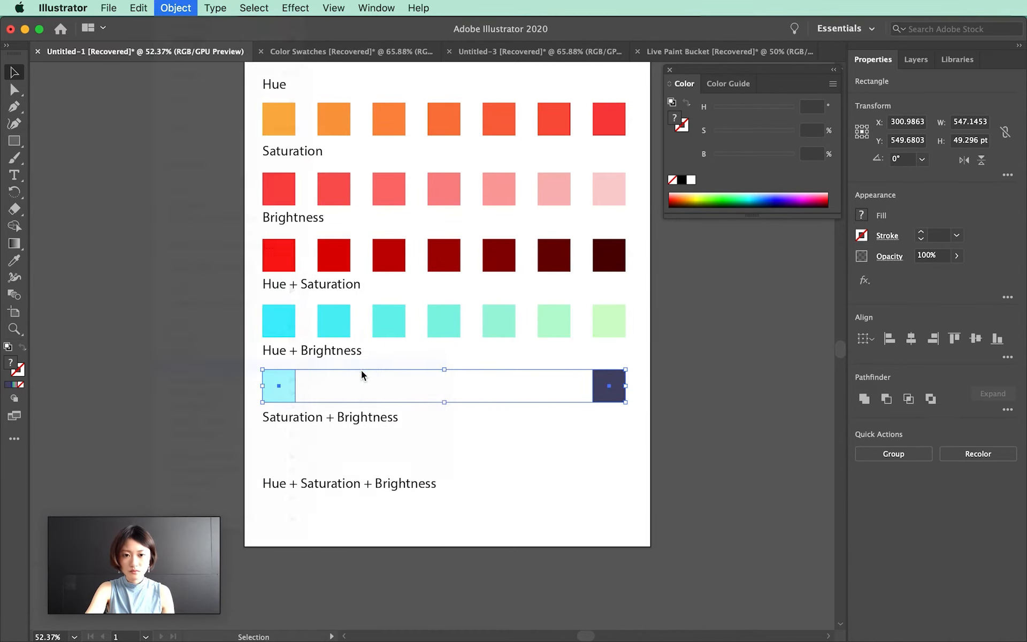
# Draw a square under Saturation + Brightness and color it green, about H 140, S 90%, B 87%
pyautogui.click(514, 439)
pyautogui.click(13, 142)
pyautogui.moveTo(262, 438); pyautogui.dragTo(296, 470)
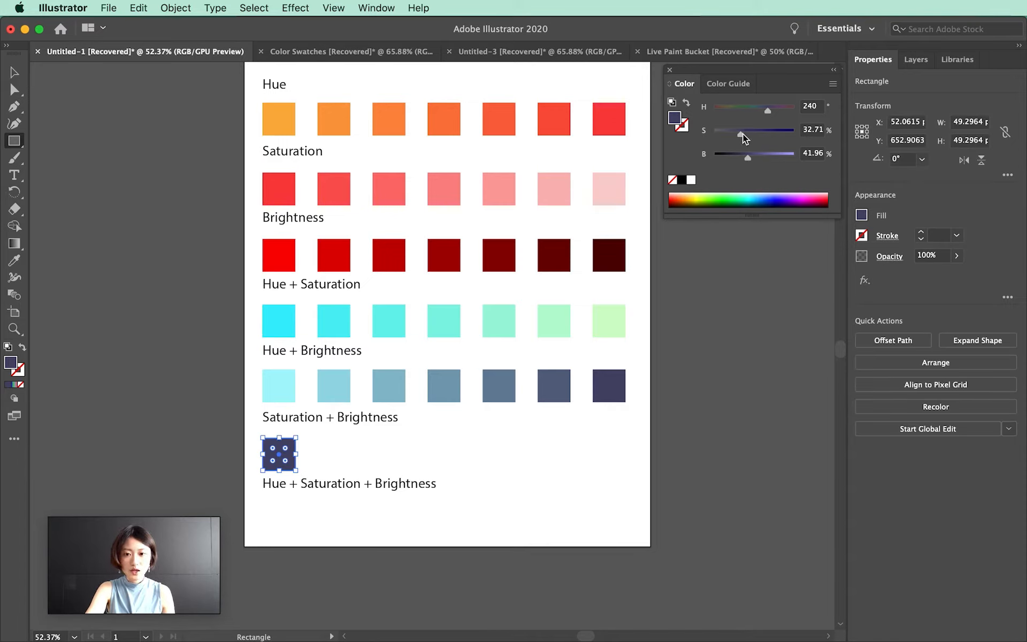
pyautogui.moveTo(742, 109); pyautogui.dragTo(774, 134)
pyautogui.moveTo(765, 109); pyautogui.dragTo(783, 158)
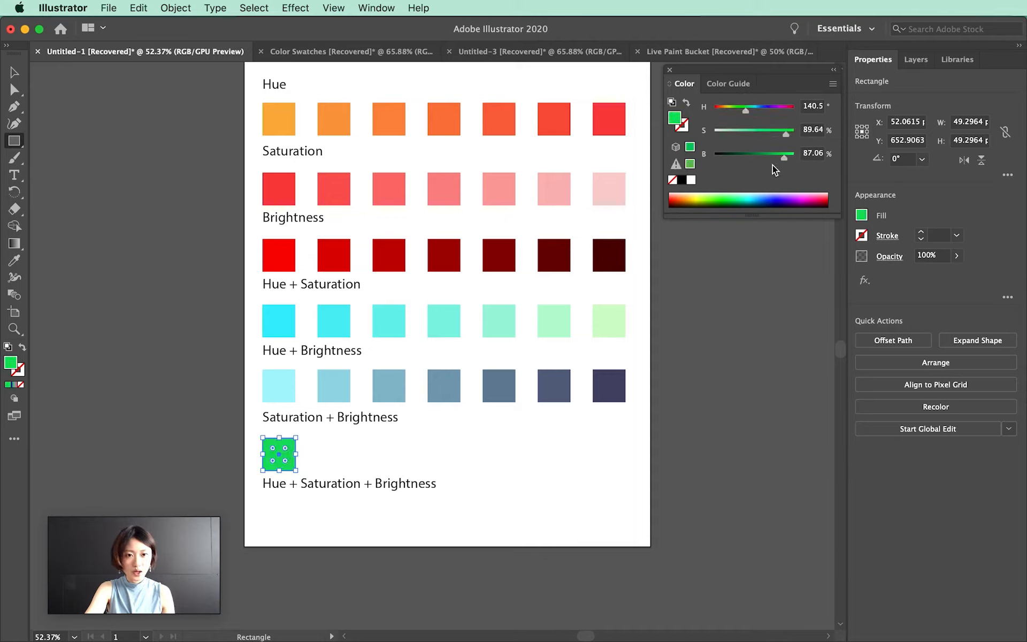
# Duplicate the green square to the row's right end and lower its saturation to about 28% and brightness to about 43%
pyautogui.click(15, 73)
pyautogui.click(331, 447)
pyautogui.click(290, 454)
pyautogui.moveTo(293, 444); pyautogui.dragTo(623, 444)
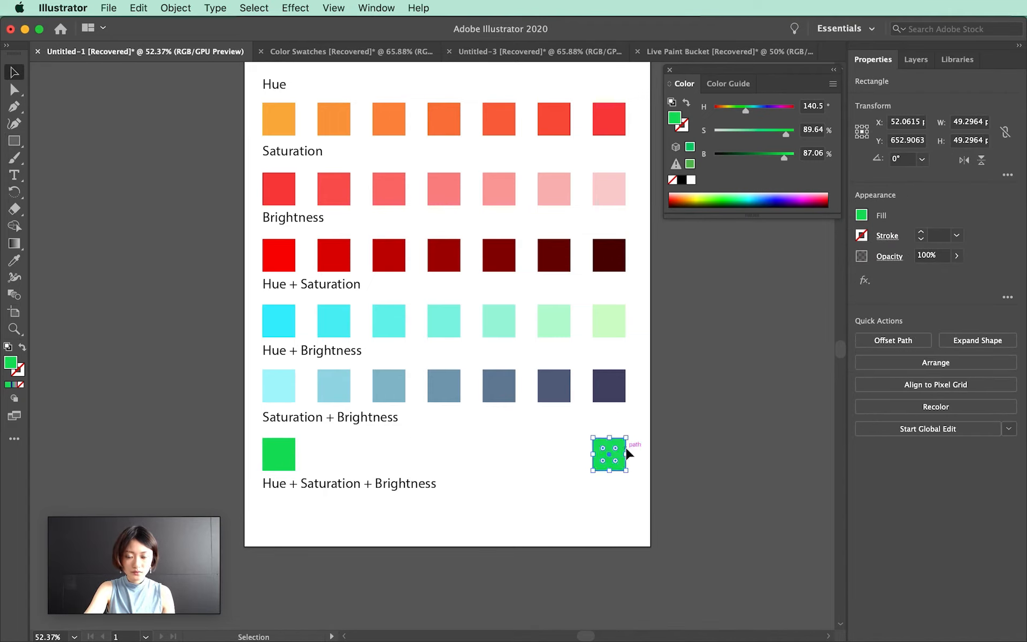
pyautogui.moveTo(751, 134); pyautogui.dragTo(736, 134)
pyautogui.click(747, 159)
# Select both Saturation + Brightness squares and make a blend between them
pyautogui.moveTo(244, 448); pyautogui.dragTo(629, 451)
pyautogui.click(176, 9)
pyautogui.click(488, 383)
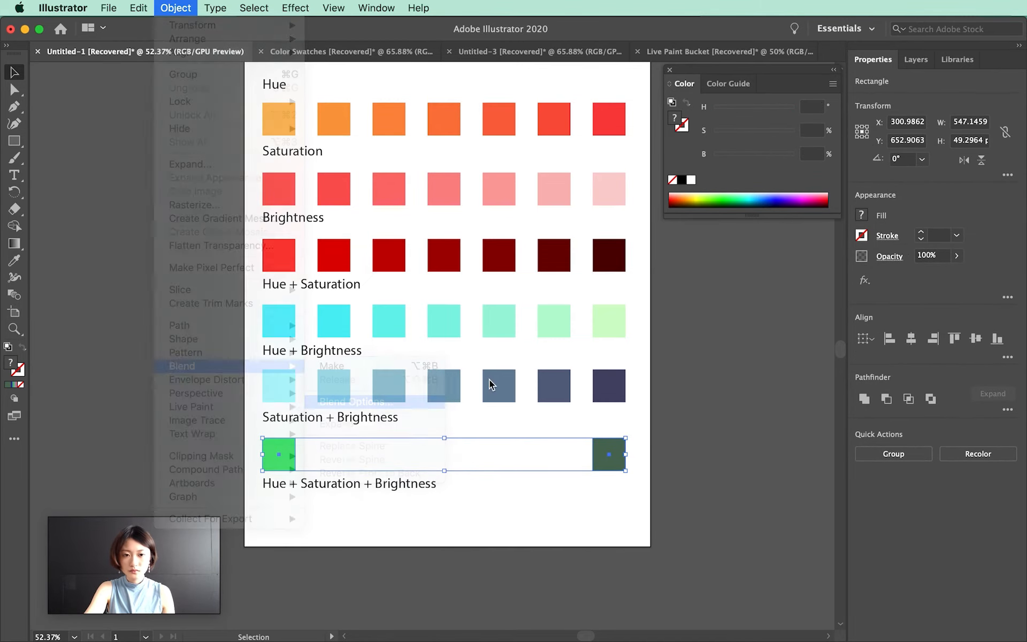
pyautogui.click(176, 9)
pyautogui.moveTo(214, 366)
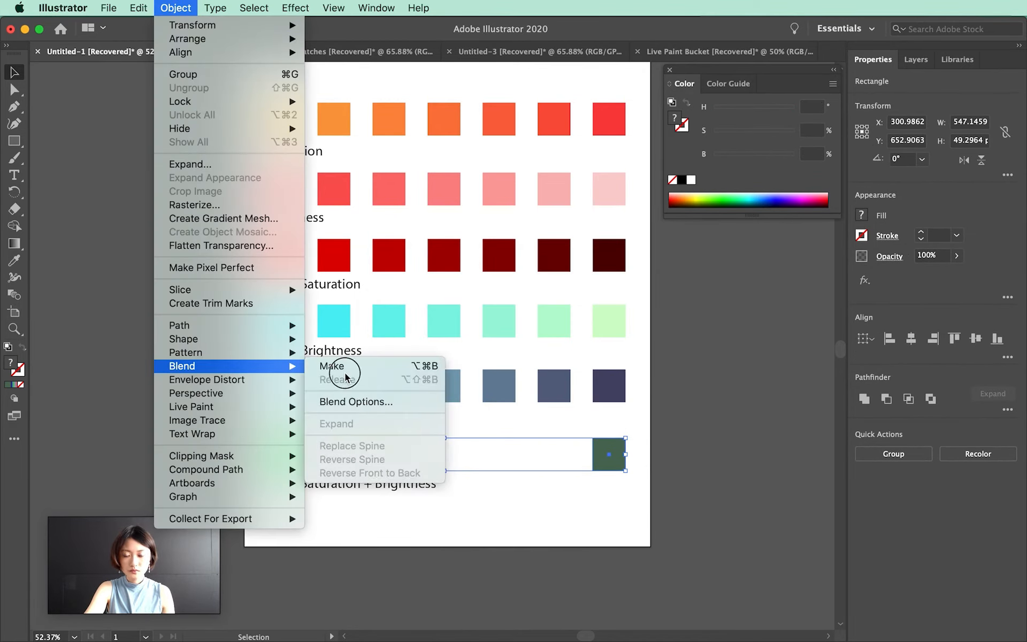
pyautogui.click(337, 363)
pyautogui.click(490, 502)
# Draw a square under Hue + Saturation + Brightness and place a bright blue copy, about H 232, S 97%, B 95%, at the row's right end
pyautogui.scroll(-1, 311, 507)
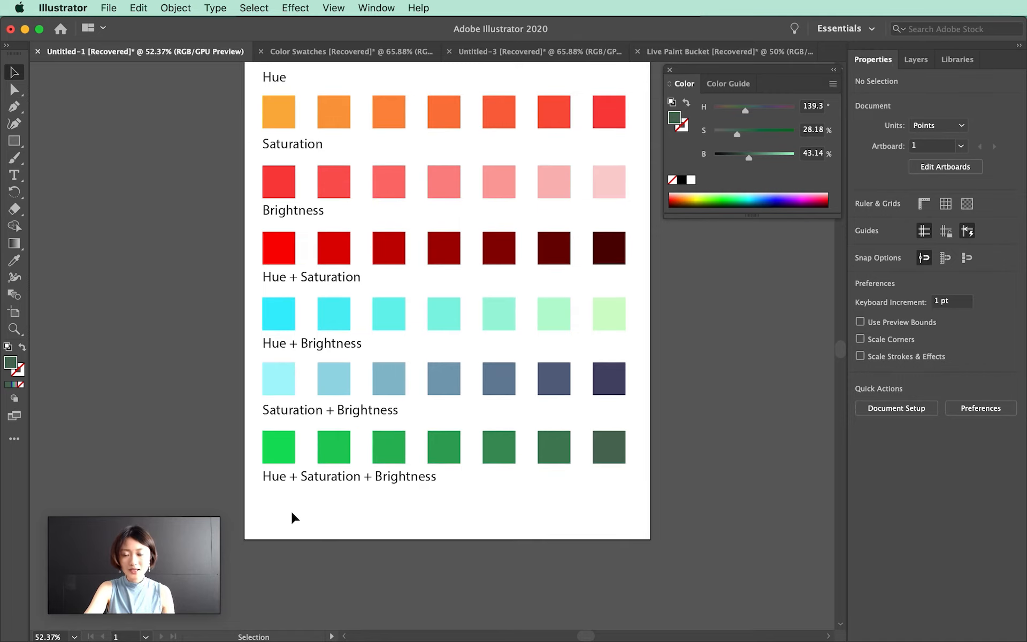
pyautogui.click(15, 141)
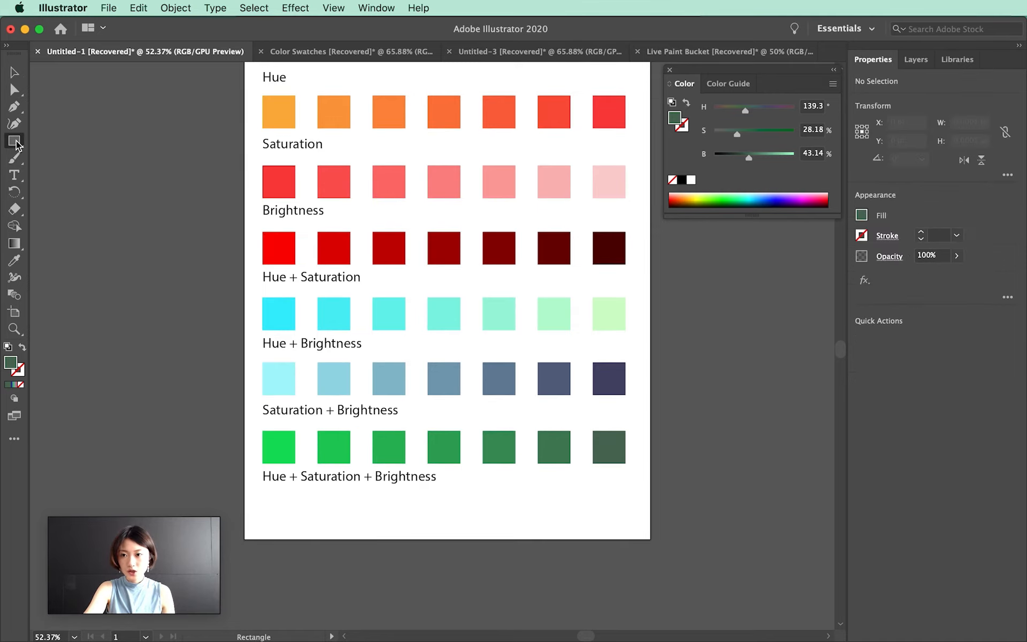
pyautogui.moveTo(262, 496); pyautogui.dragTo(297, 531)
pyautogui.click(14, 72)
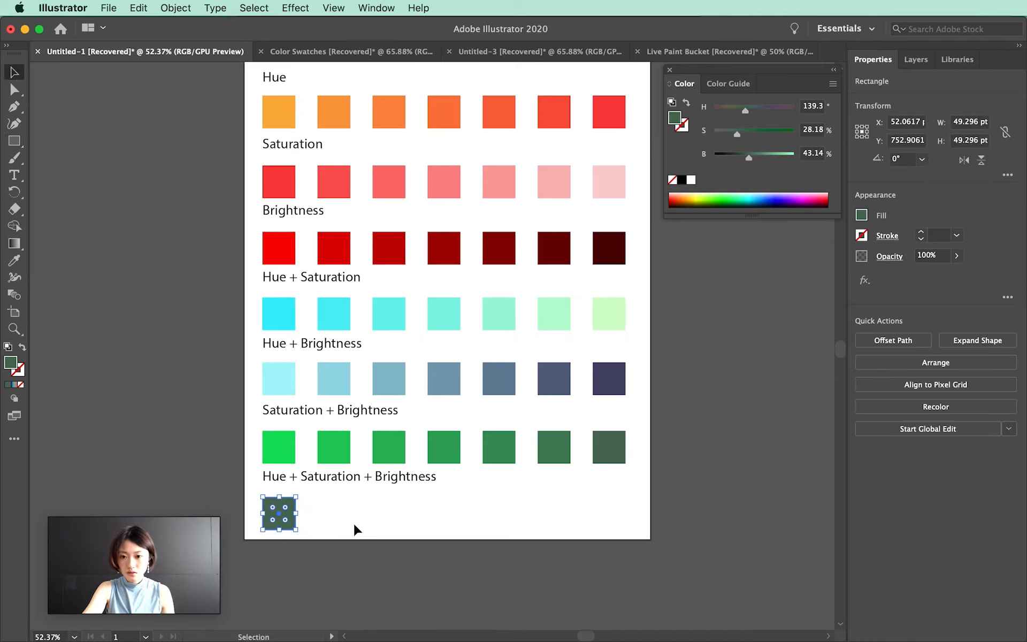
pyautogui.moveTo(287, 506); pyautogui.dragTo(617, 505)
pyautogui.moveTo(749, 157); pyautogui.dragTo(790, 166)
pyautogui.moveTo(737, 133); pyautogui.dragTo(730, 110)
# Recolor the left Hue + Saturation + Brightness square olive, about H 71 and S 43%, with raised brightness
pyautogui.click(289, 521)
pyautogui.click(747, 132)
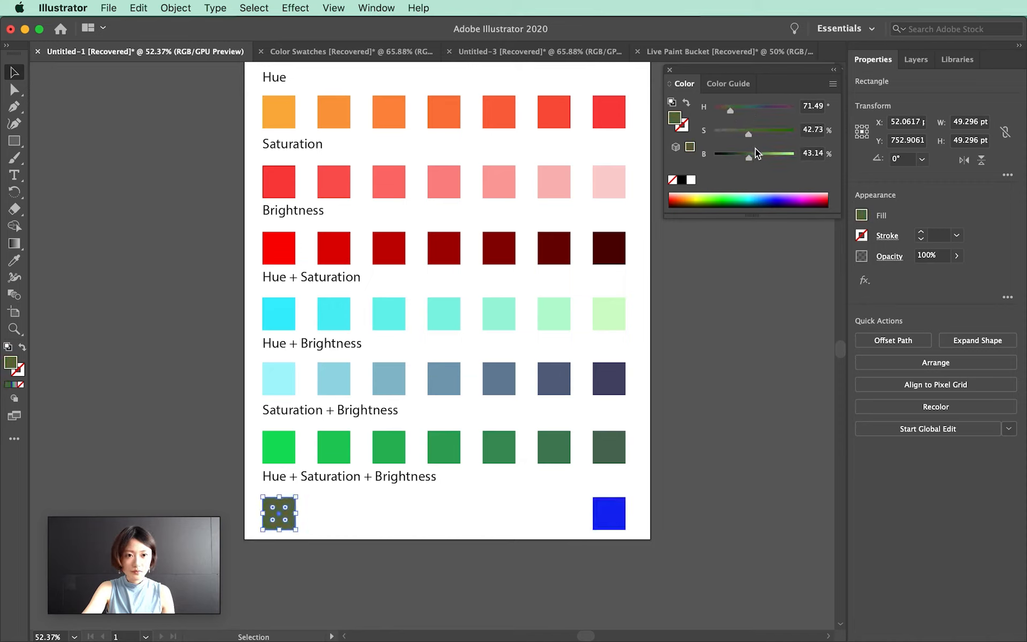
pyautogui.moveTo(750, 159)
pyautogui.mouseDown()
pyautogui.moveTo(779, 154)
pyautogui.moveTo(766, 155)
pyautogui.mouseUp()
pyautogui.click(618, 527)
pyautogui.click(350, 517)
# Select both Hue + Saturation + Brightness squares, confirm the 5-step blend options, and make a blend between them
pyautogui.moveTo(254, 494); pyautogui.dragTo(599, 521)
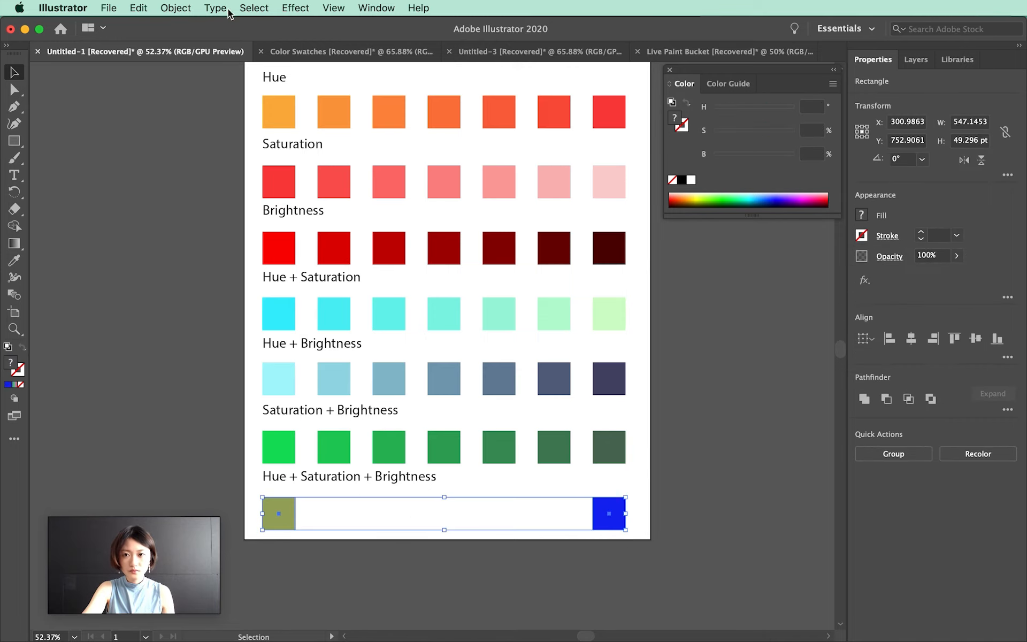
pyautogui.click(183, 9)
pyautogui.moveTo(229, 365)
pyautogui.click(353, 401)
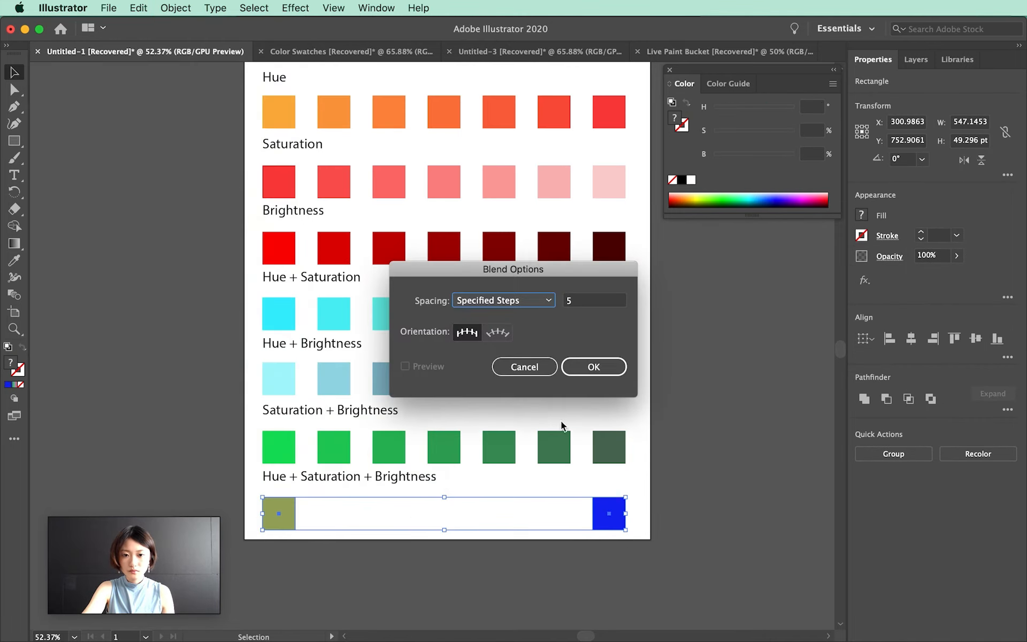
pyautogui.click(592, 367)
pyautogui.click(183, 7)
pyautogui.click(332, 364)
pyautogui.scroll(2, 273, 355)
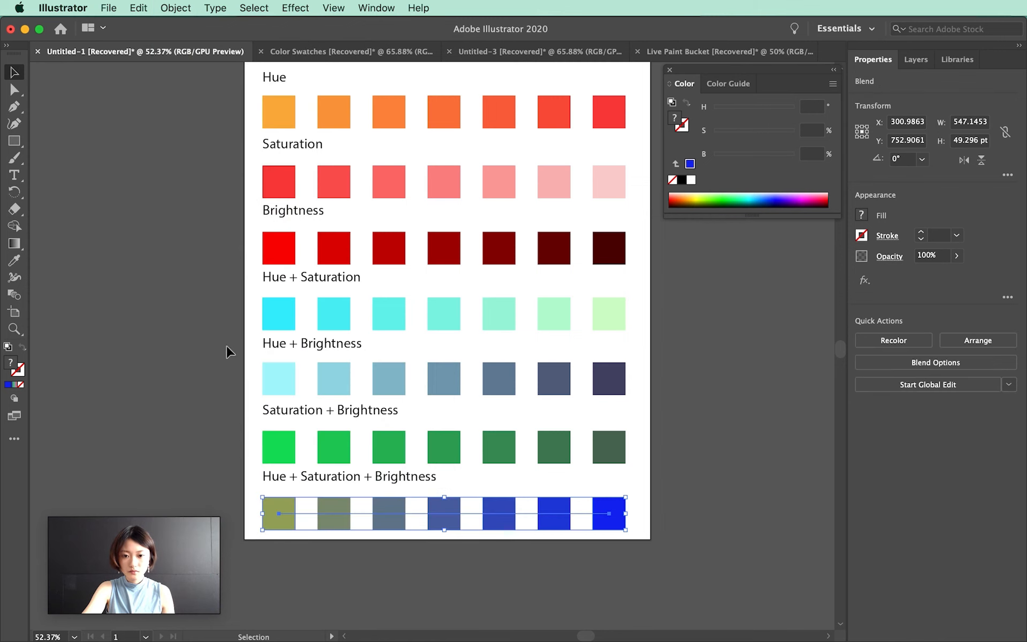
pyautogui.click(714, 311)
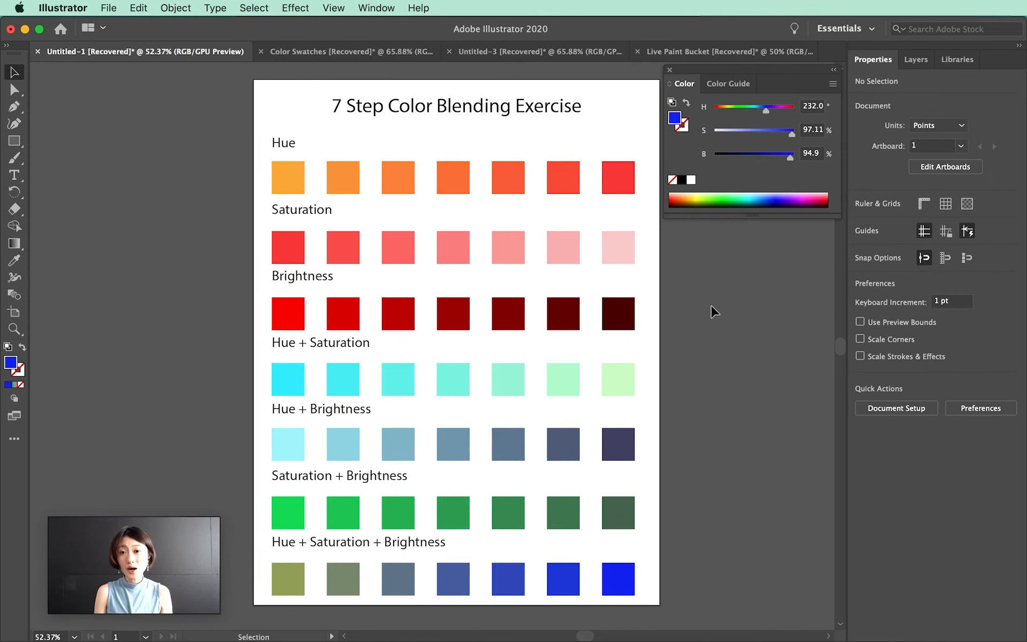